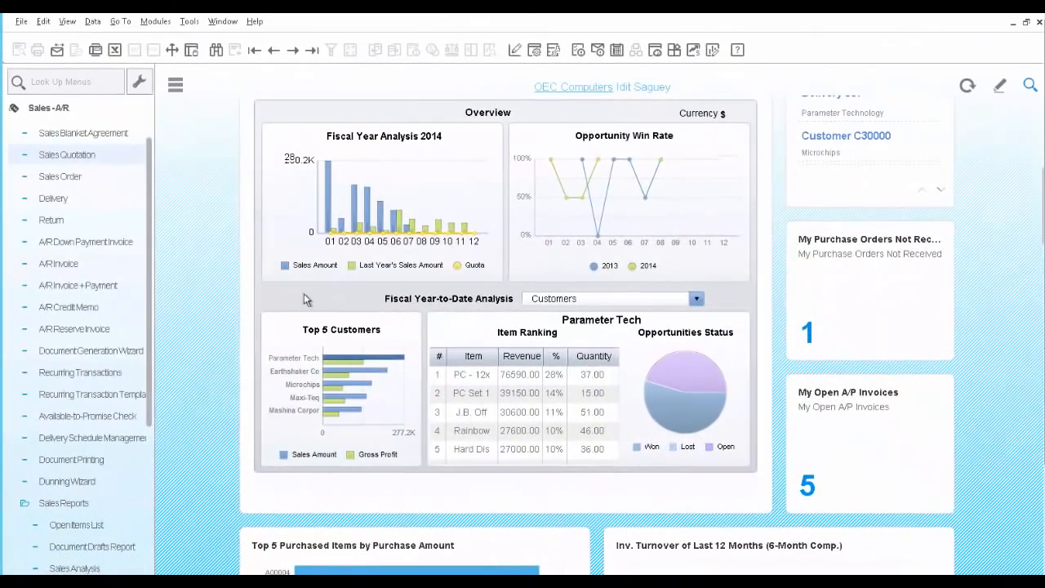
- Start a new sales quotation with Earthshaker Corporation as the customer
left_click(72, 160)
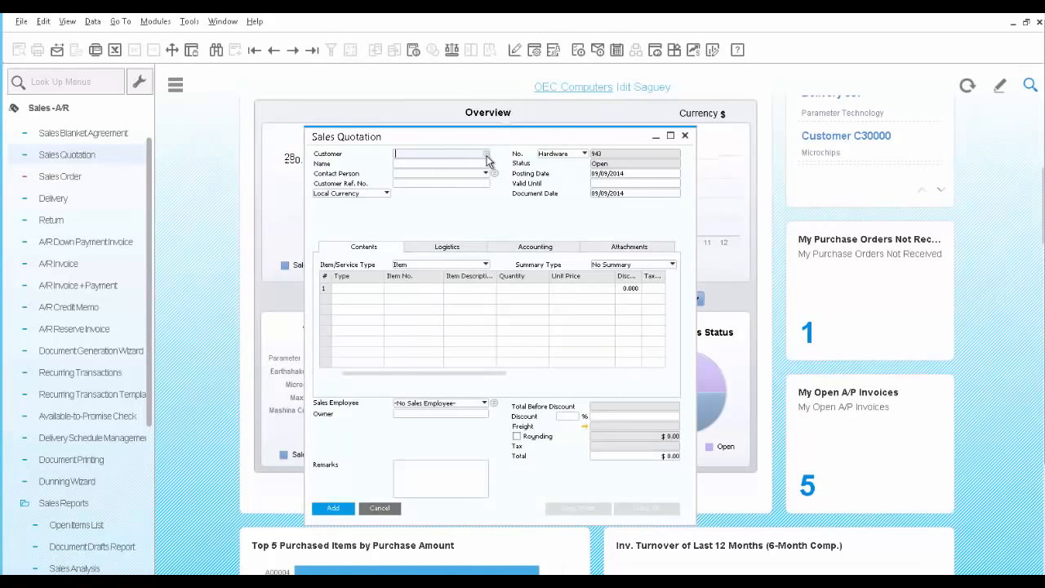
left_click(487, 155)
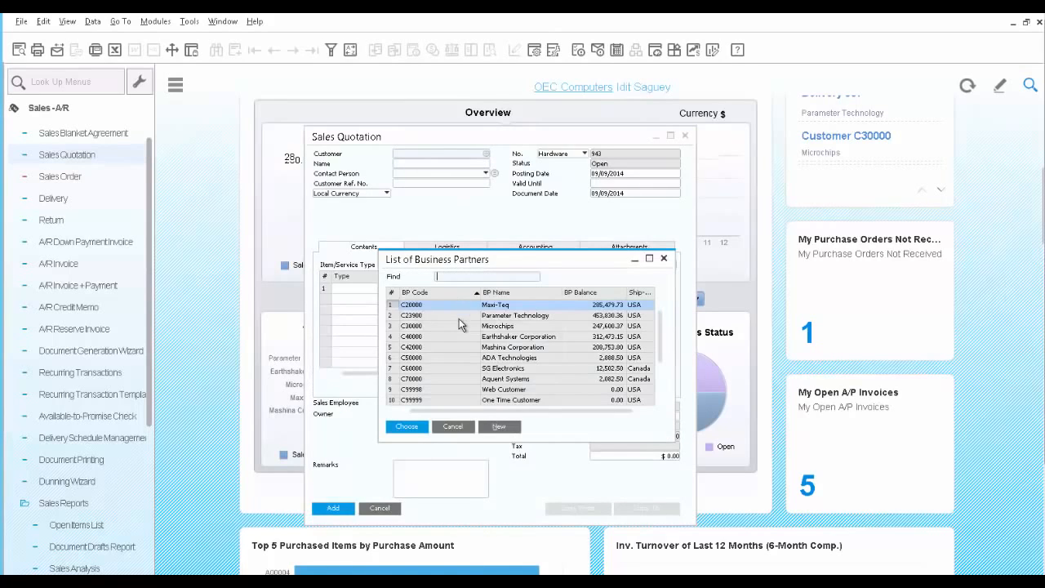
left_click(468, 338)
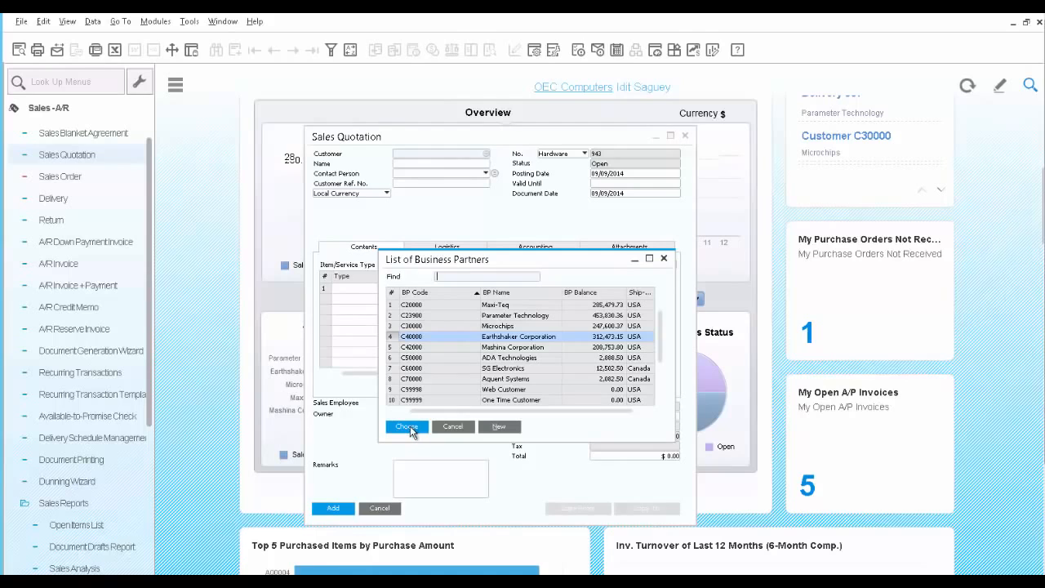
left_click(407, 427)
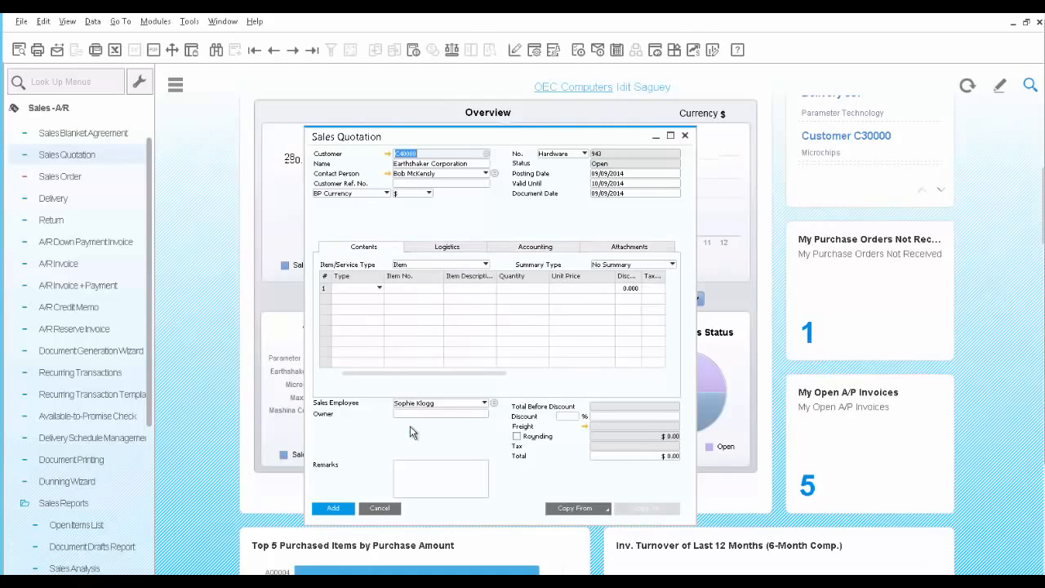
- Open the quotation customer's master data and review its contact persons, addresses and payment terms
left_click(387, 154)
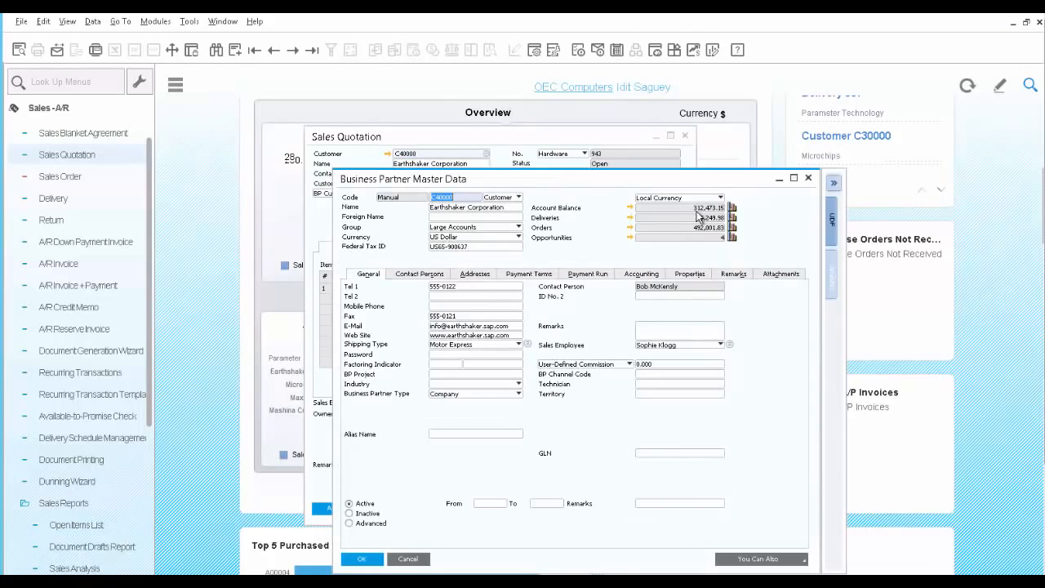
left_click(427, 274)
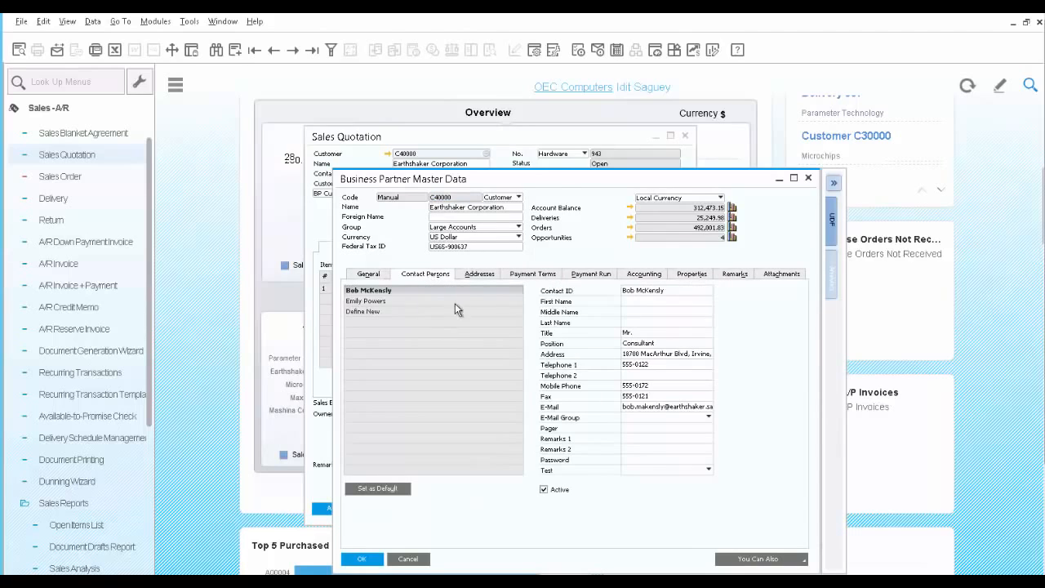
left_click(476, 278)
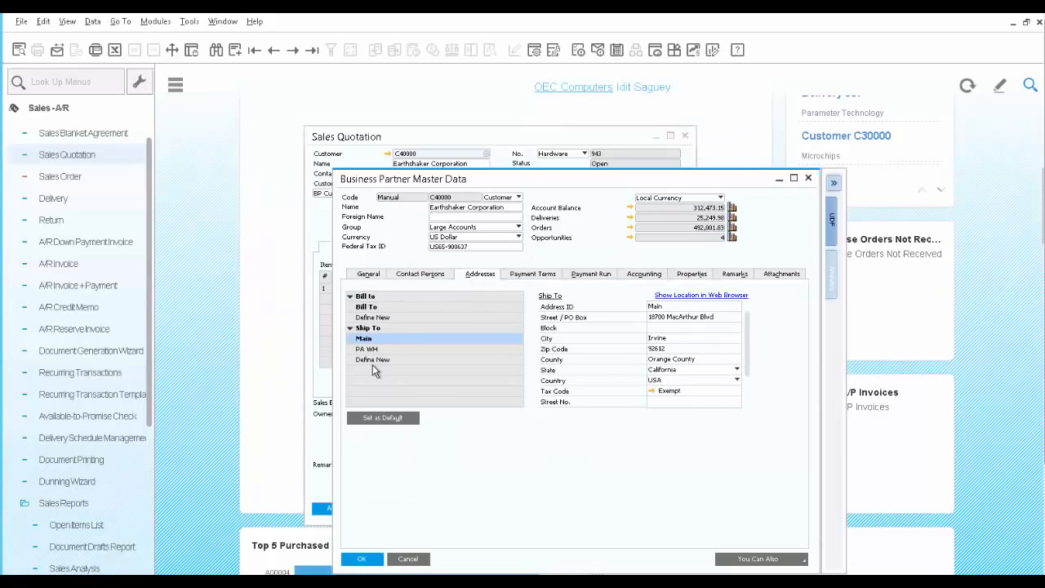
left_click(531, 275)
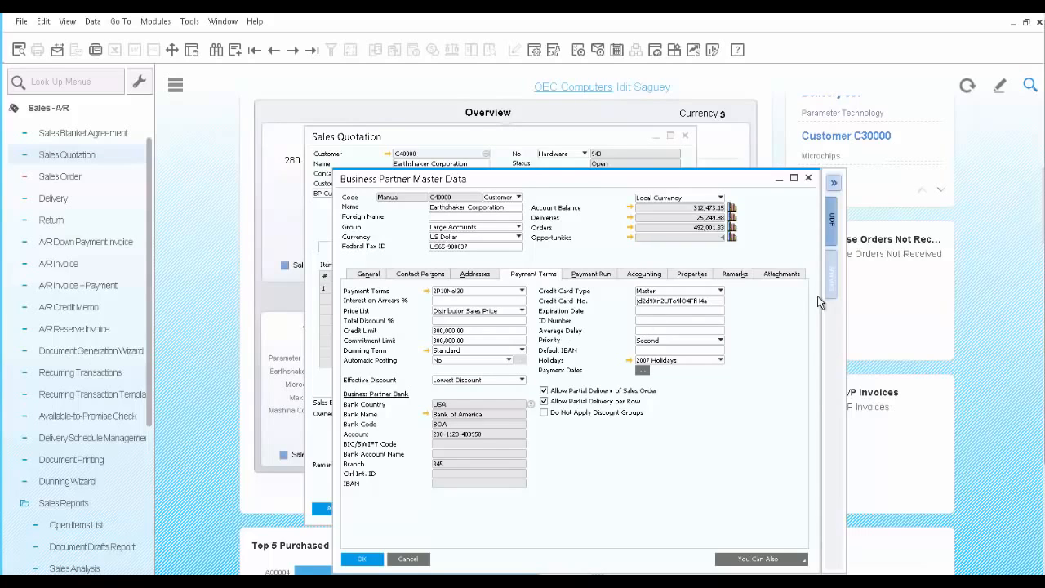
- Examine the customer's analytics charts for top items, BPBalances and Sales Amounts, and close the master data
left_click(833, 281)
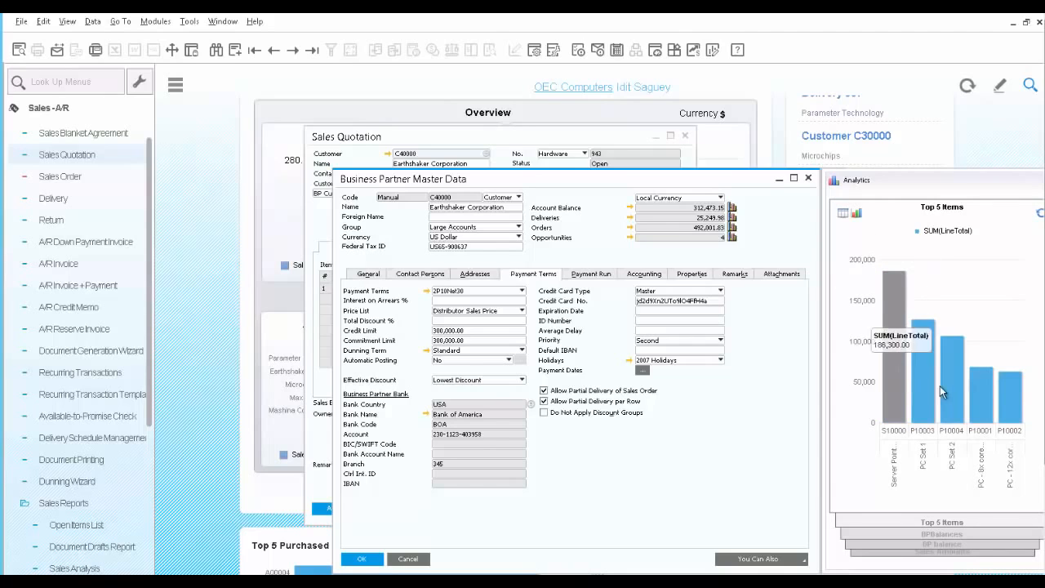
left_click(936, 536)
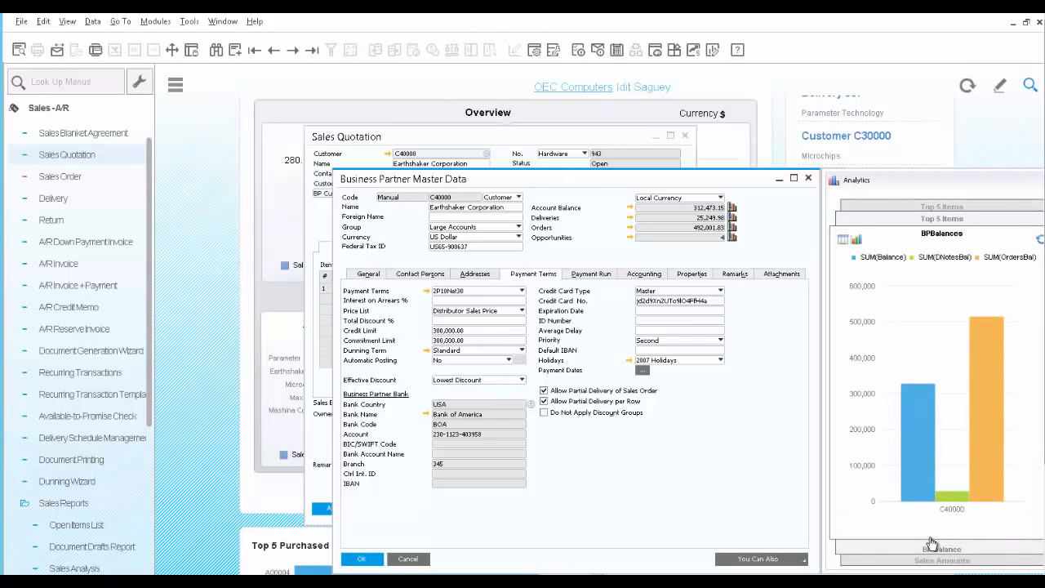
left_click(929, 562)
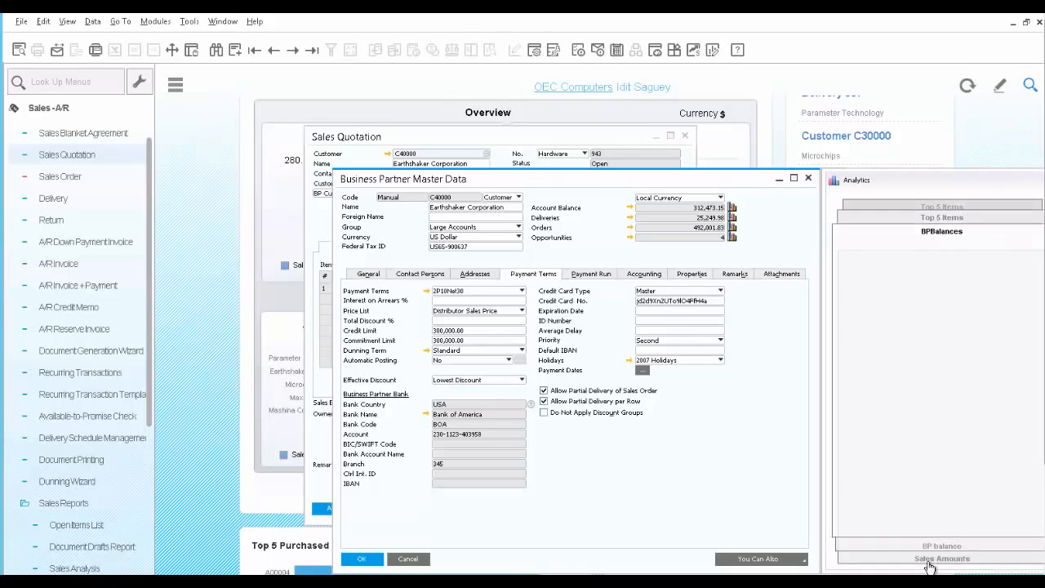
mouse_move(928, 430)
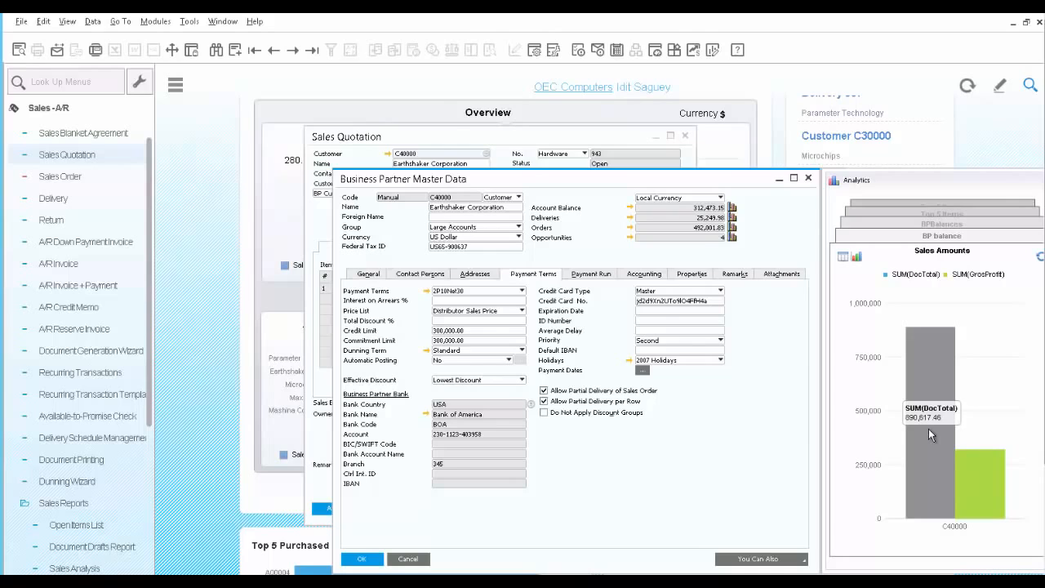
left_click(807, 179)
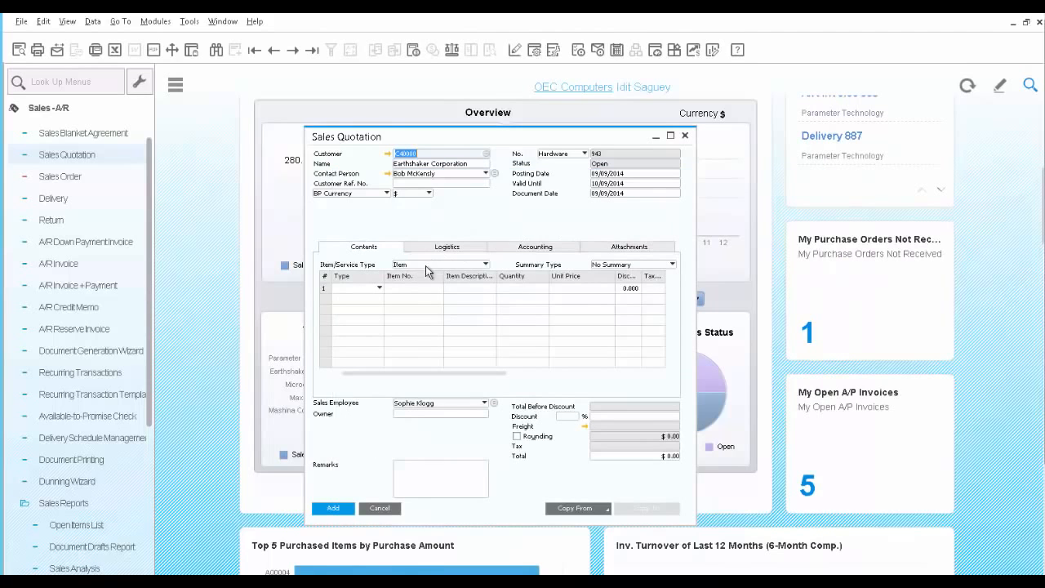
- Enter item S10000, Server Point 10000 Premium, in the quotation's first row
left_click(417, 291)
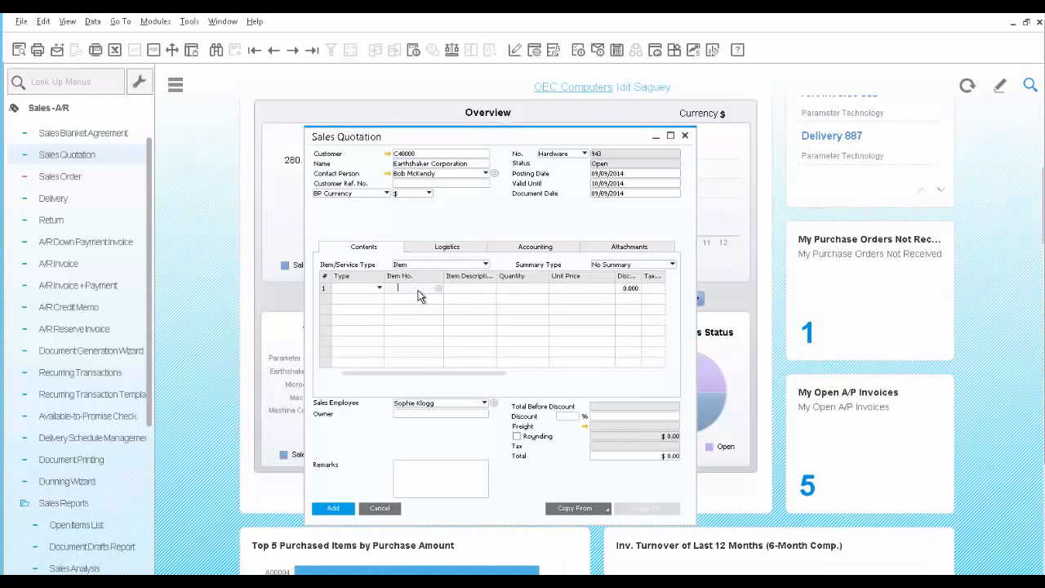
type("S10000")
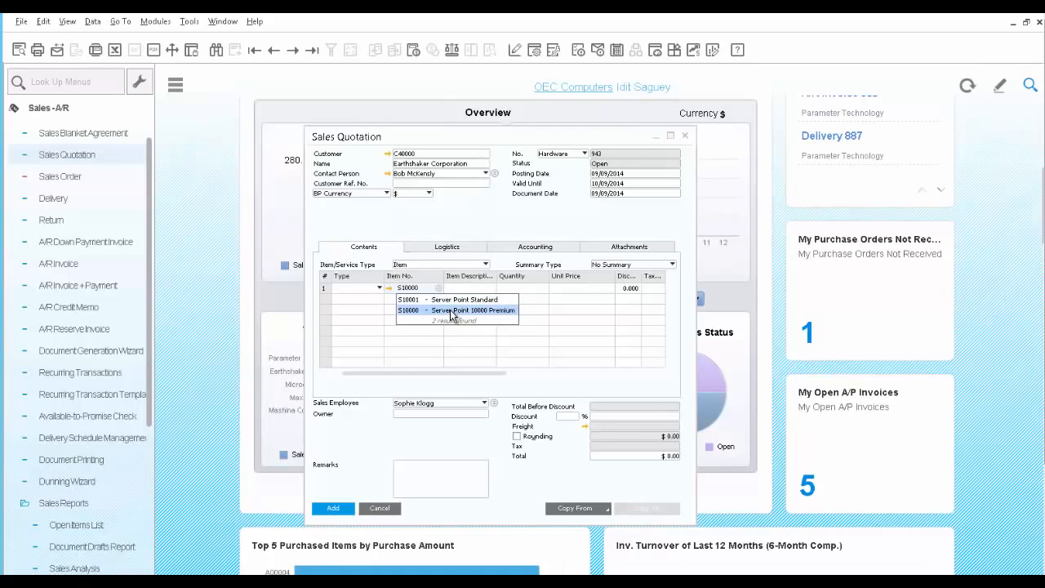
left_click(452, 311)
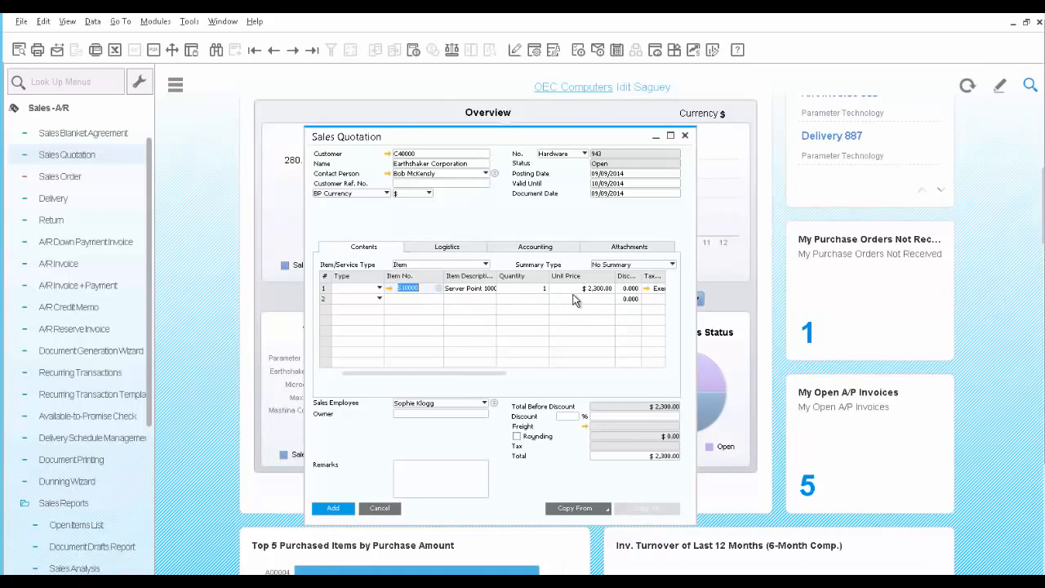
- Mark the second quotation row as an alternative and enter item S10001, Server Point Standard, in it
left_click(377, 298)
left_click(374, 322)
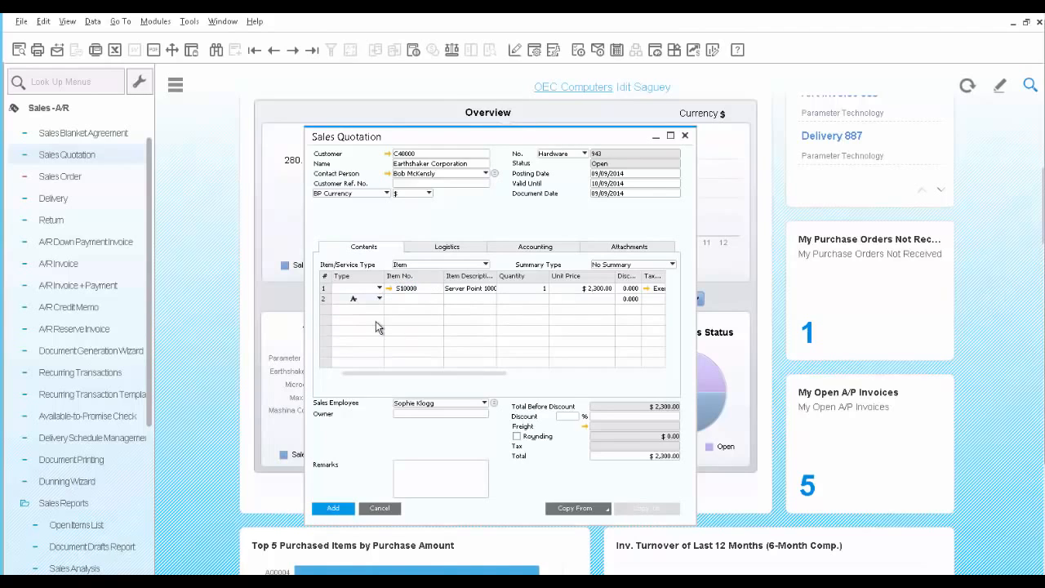
left_click(402, 301)
type("S10001")
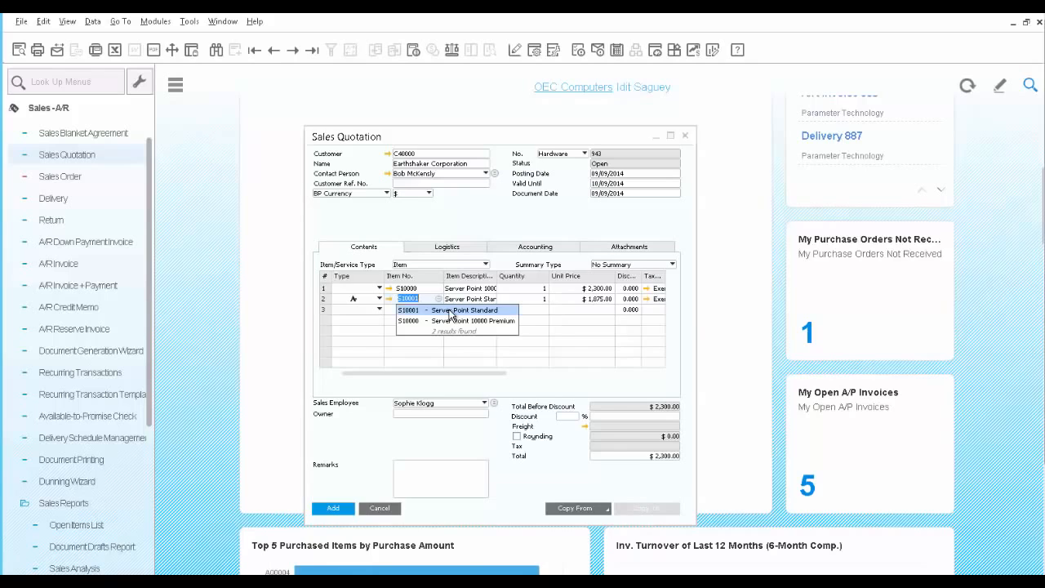
left_click(449, 311)
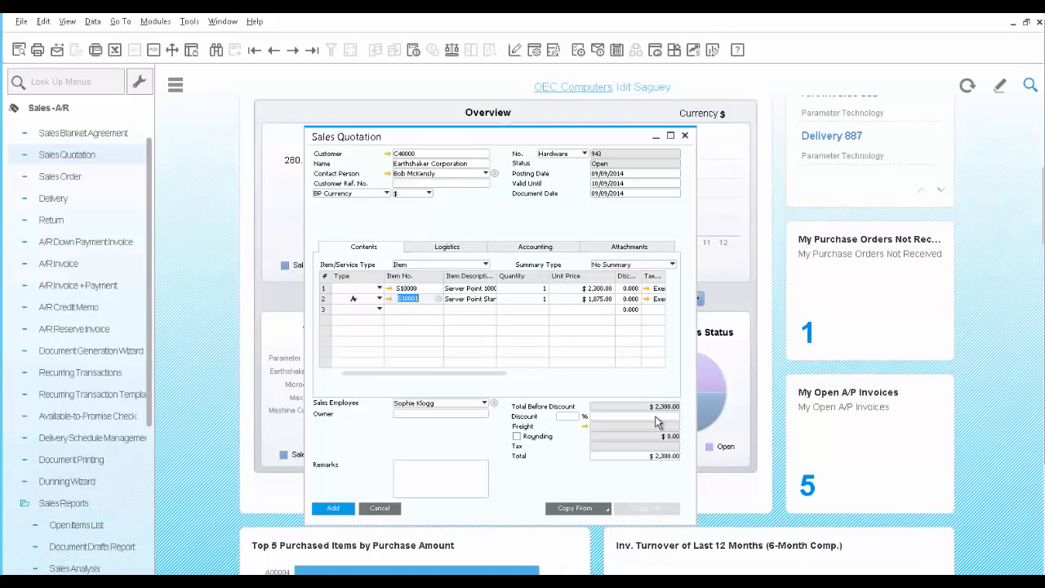
- Apply a 5% discount to the whole sales quotation
left_click(567, 417)
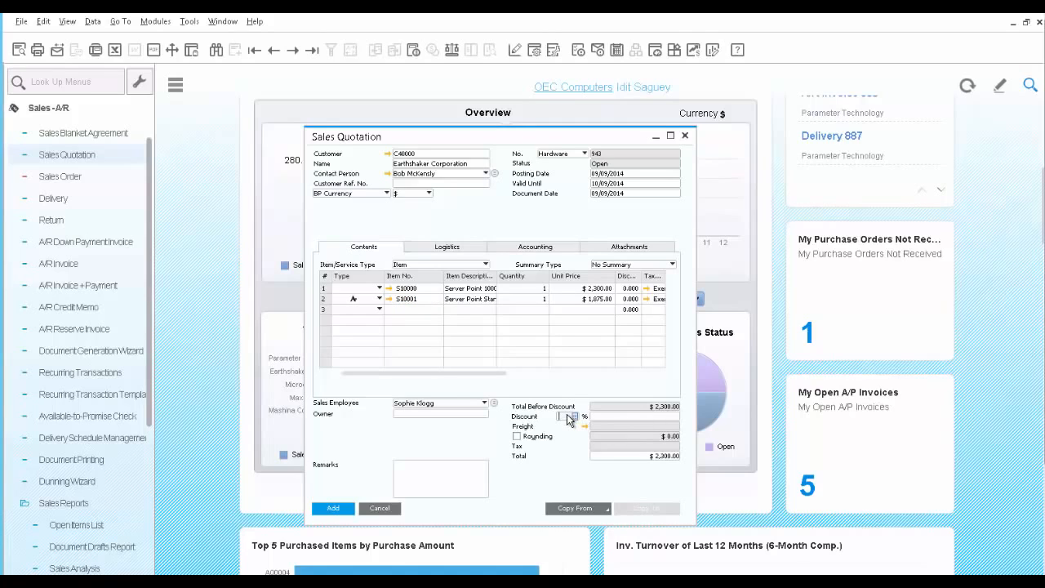
type("5")
key("Tab")
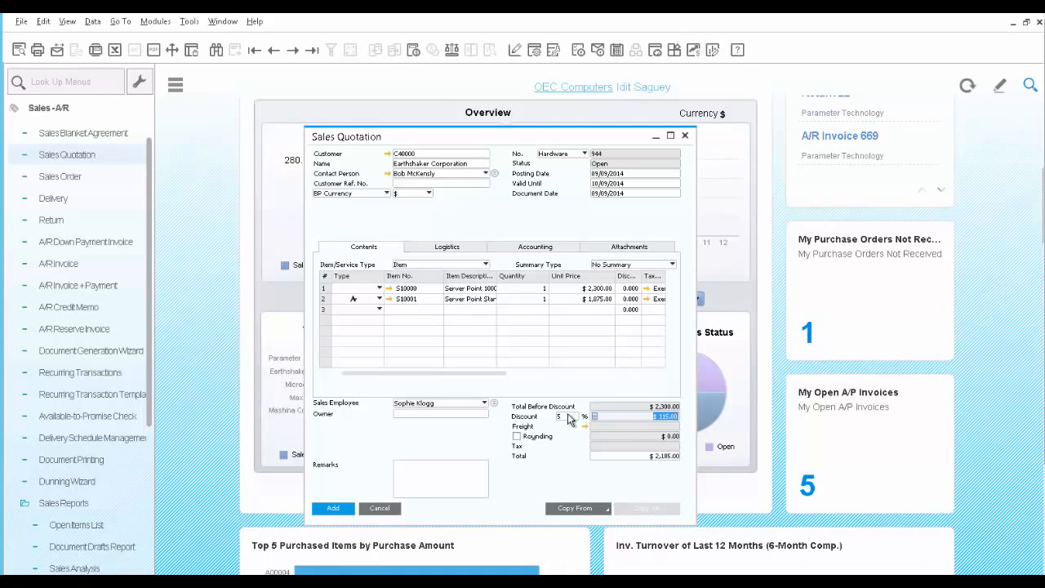
- Preview the sales quotation's printout, close the preview and add the quotation
left_click(20, 52)
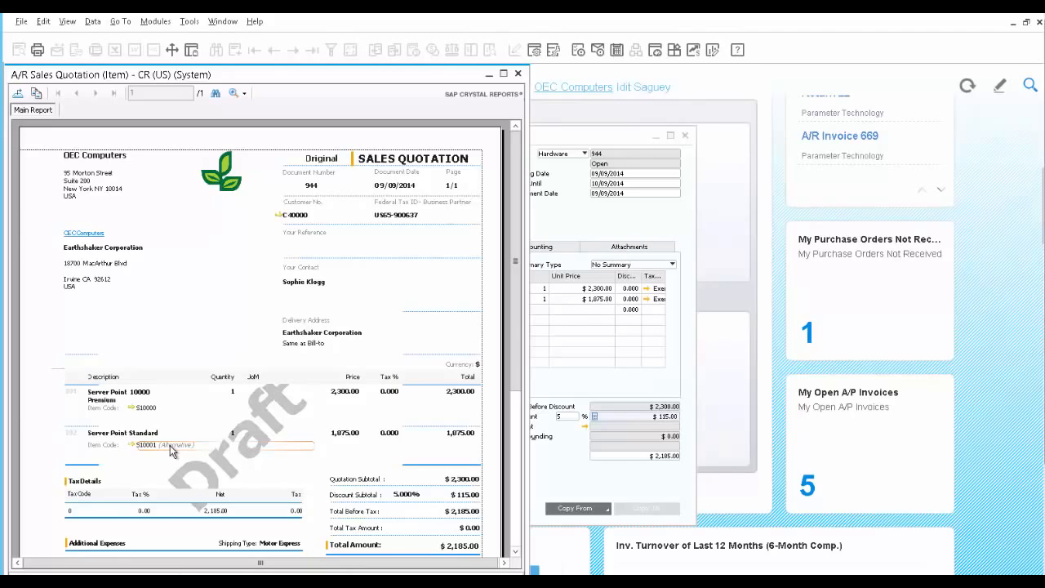
left_click(518, 75)
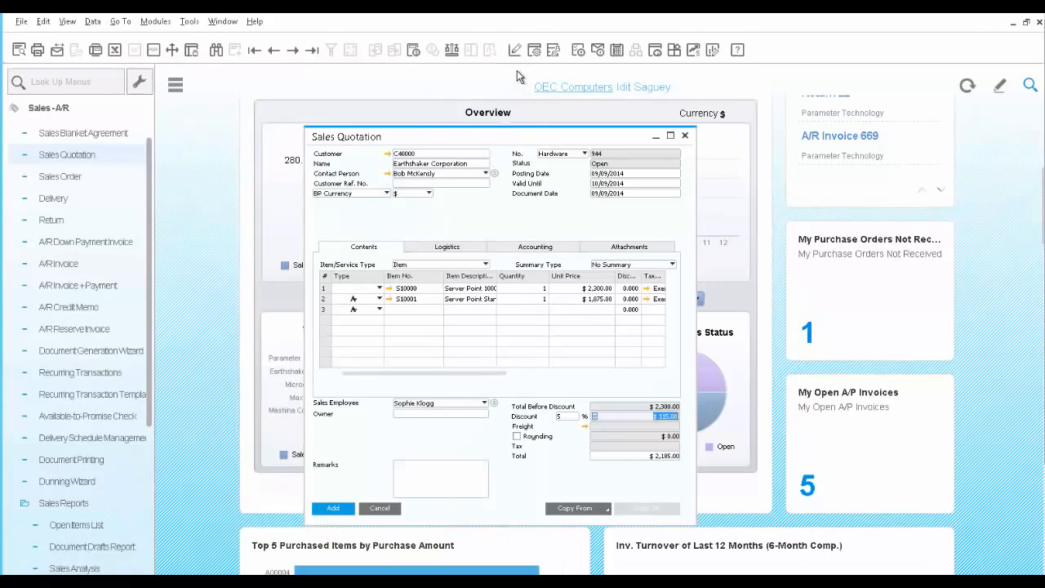
left_click(332, 509)
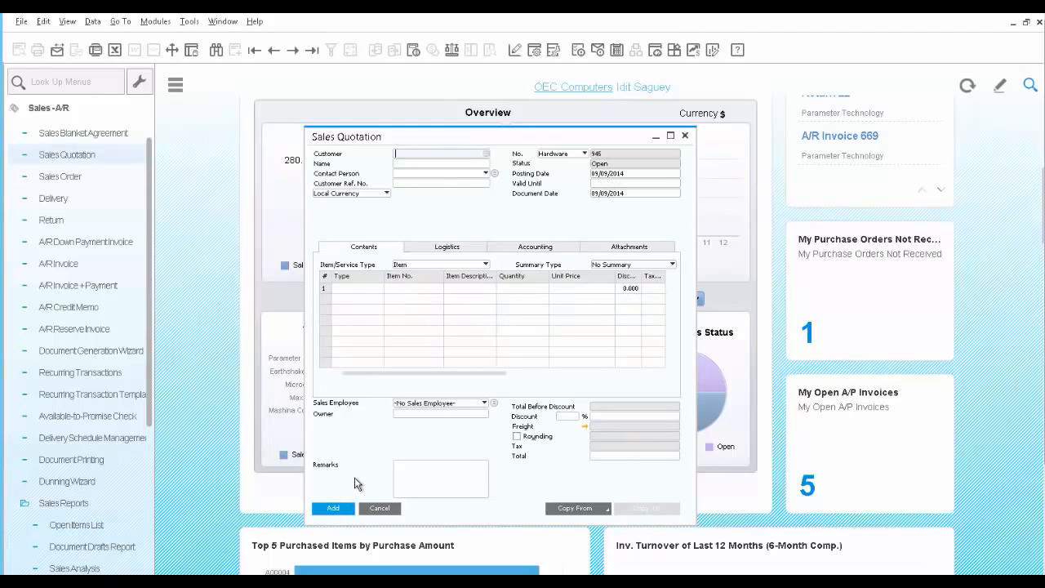
- Display the last saved sales quotation and start an e-mail with its edited report attached
left_click(315, 50)
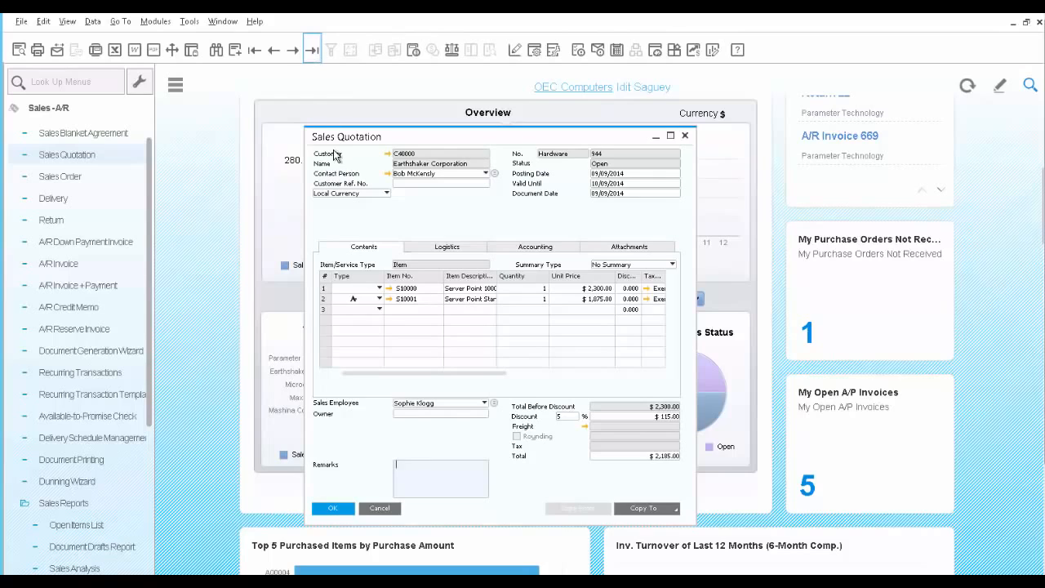
left_click(57, 51)
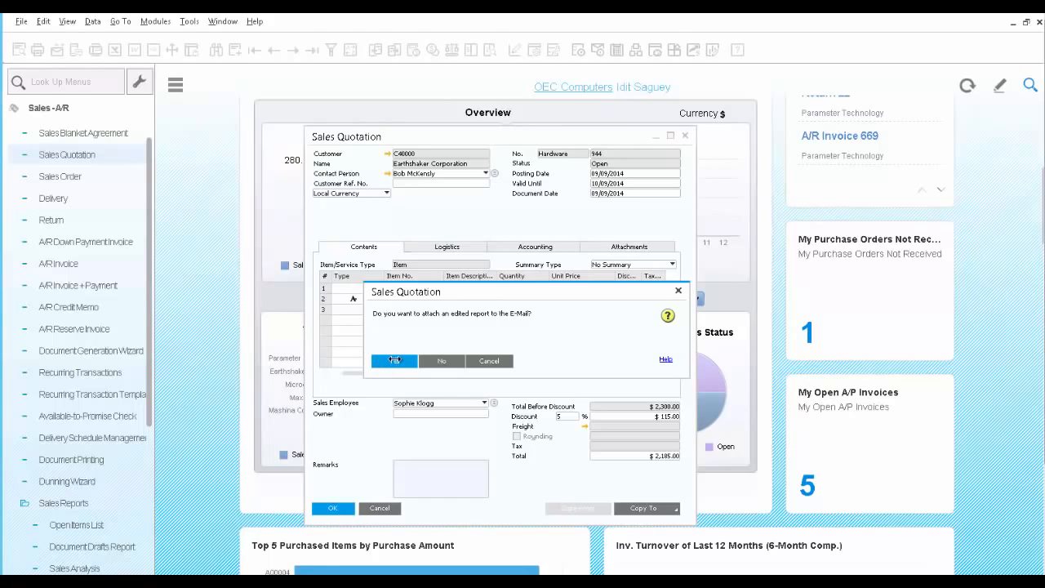
left_click(395, 360)
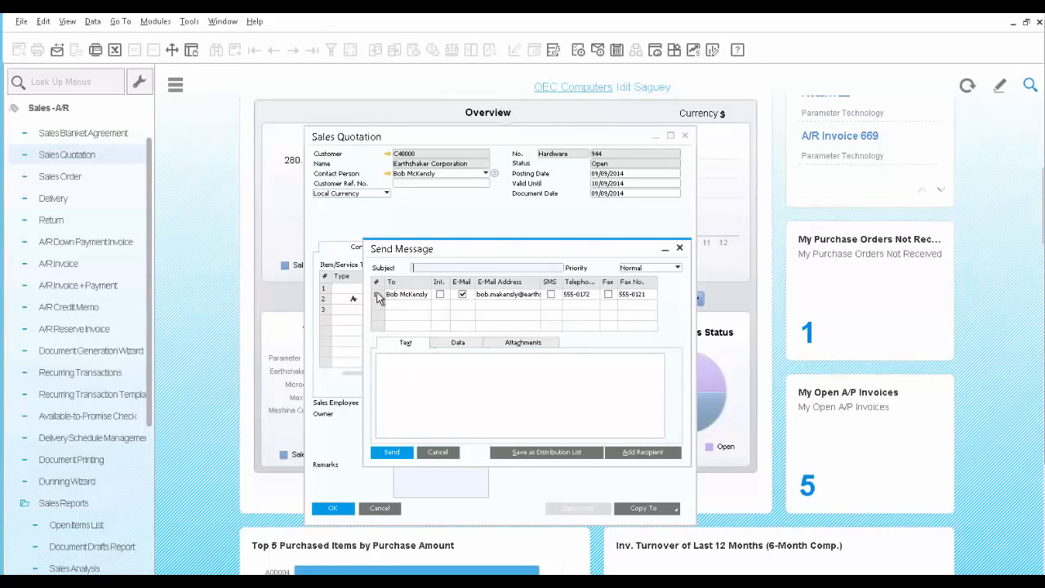
- Enter the message subject "Quotaion for servers" and the text "Attach please find quotation for 2 servers per your request"
left_click(471, 299)
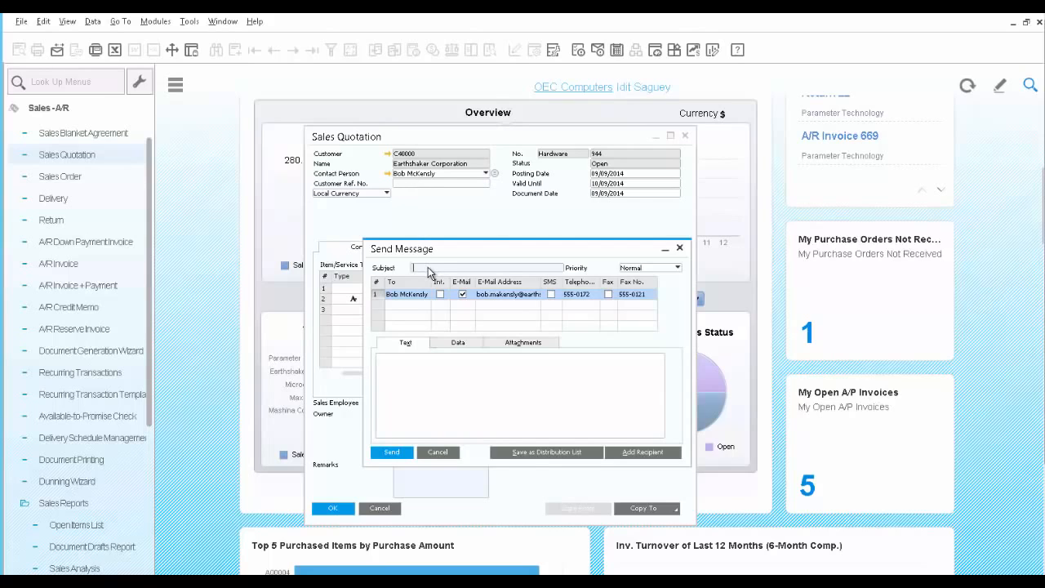
type("Quotation for servers")
left_click(446, 384)
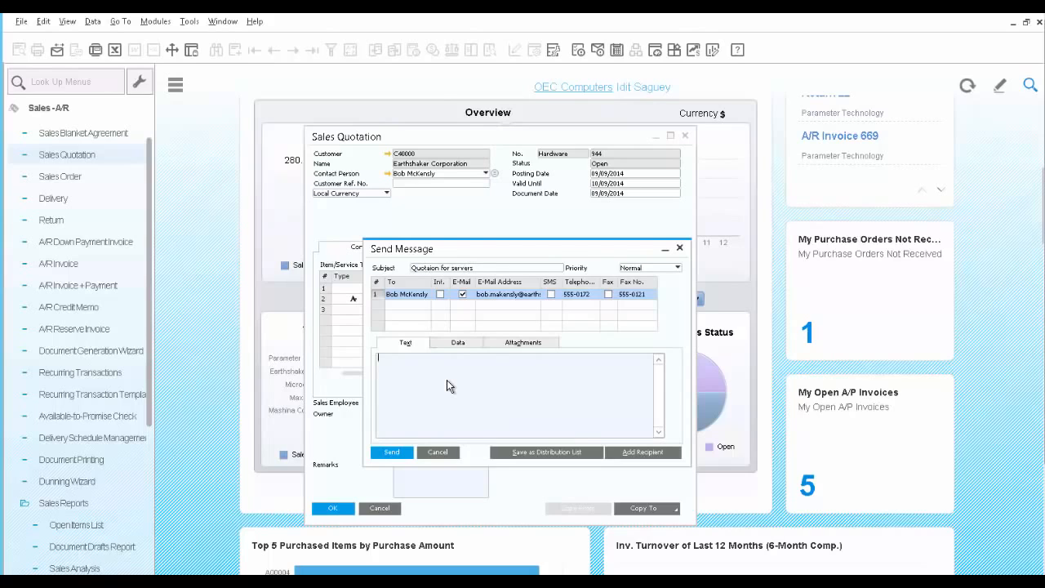
type("Attach please find quotation for 2 servers per your request")
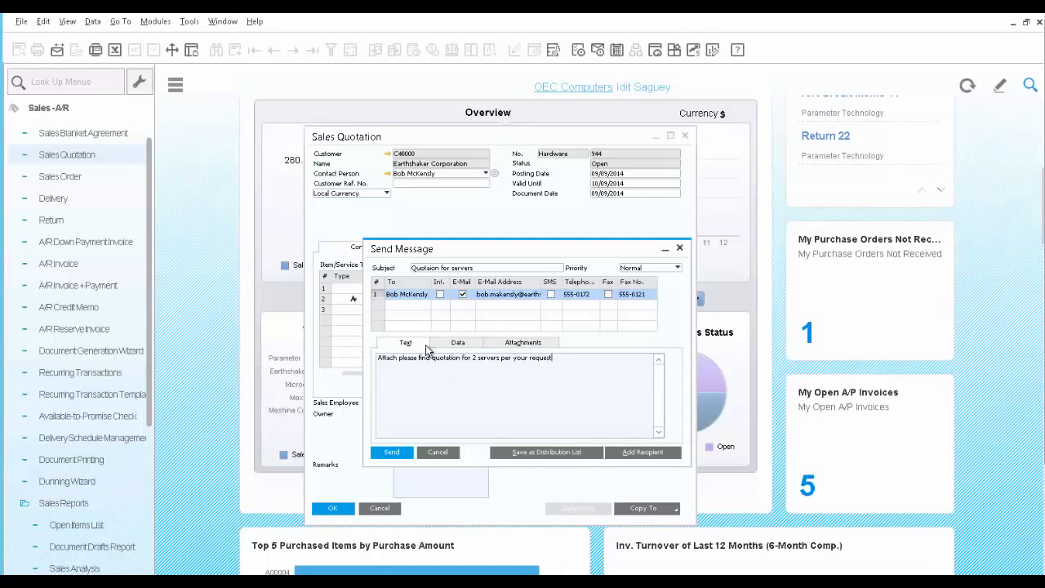
- Check the message's linked data and attachments, send it to the contact and close the message window
left_click(459, 342)
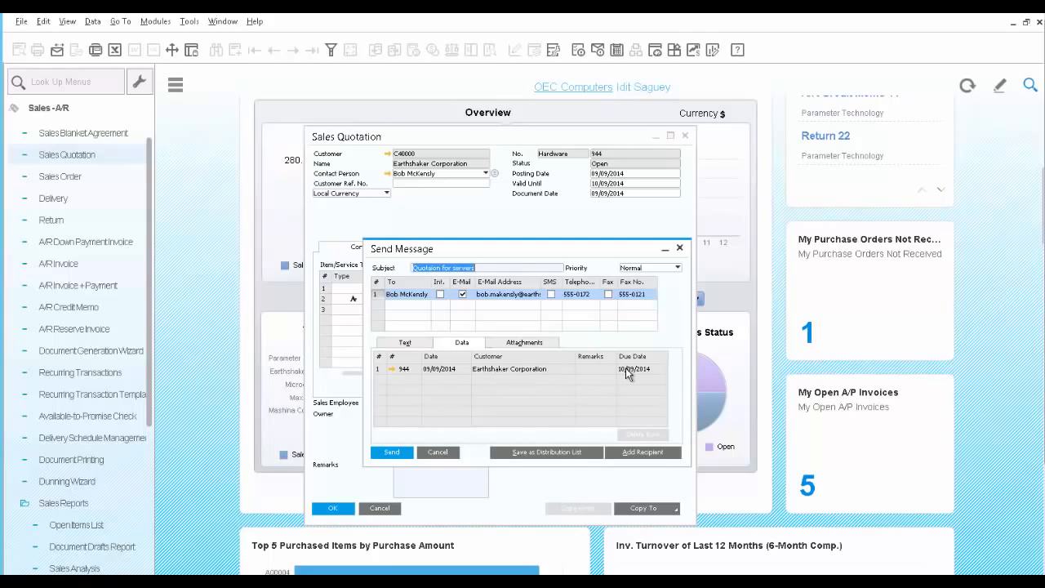
left_click(524, 343)
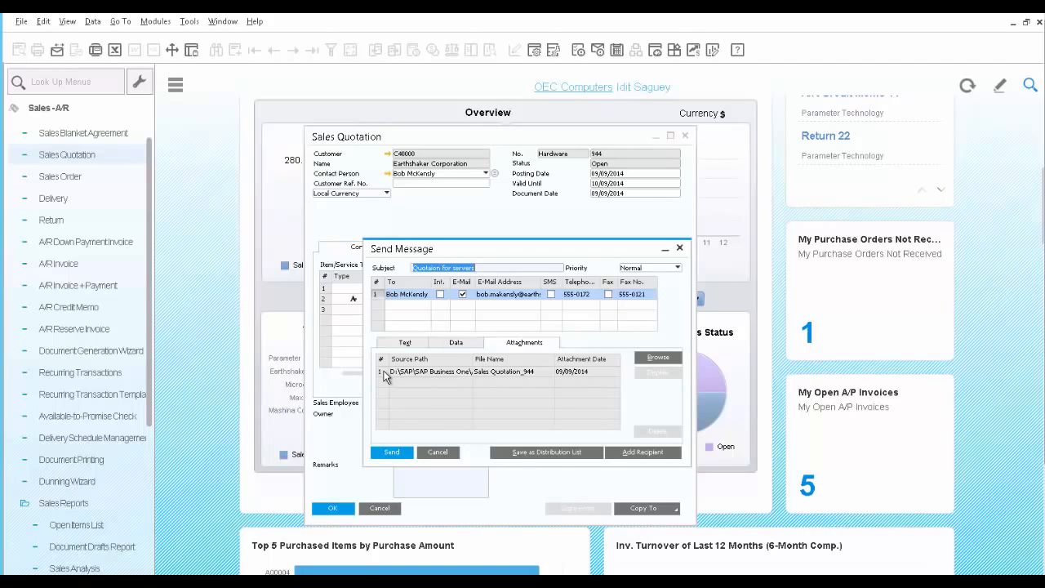
left_click(392, 453)
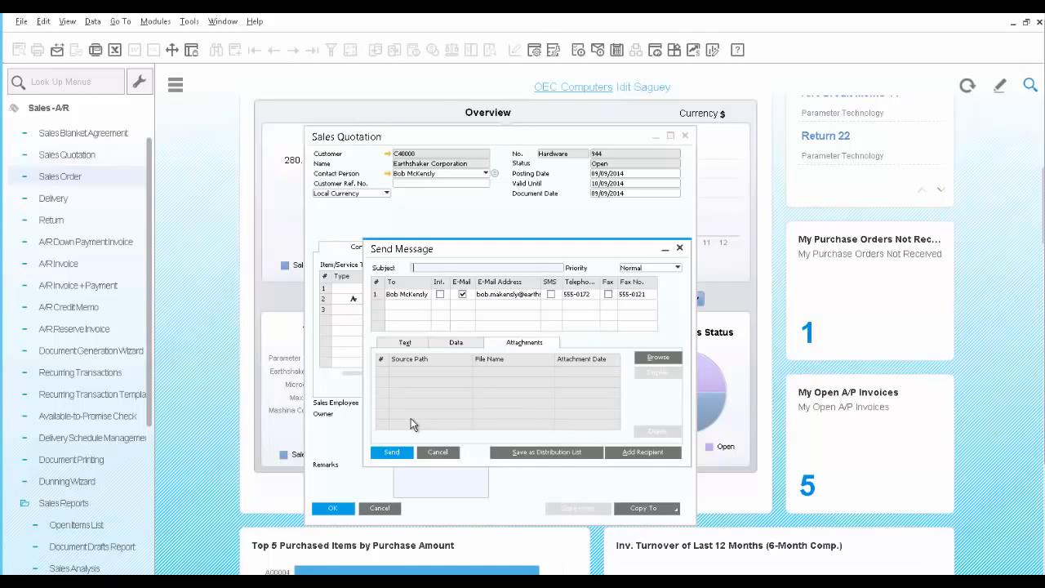
left_click(438, 452)
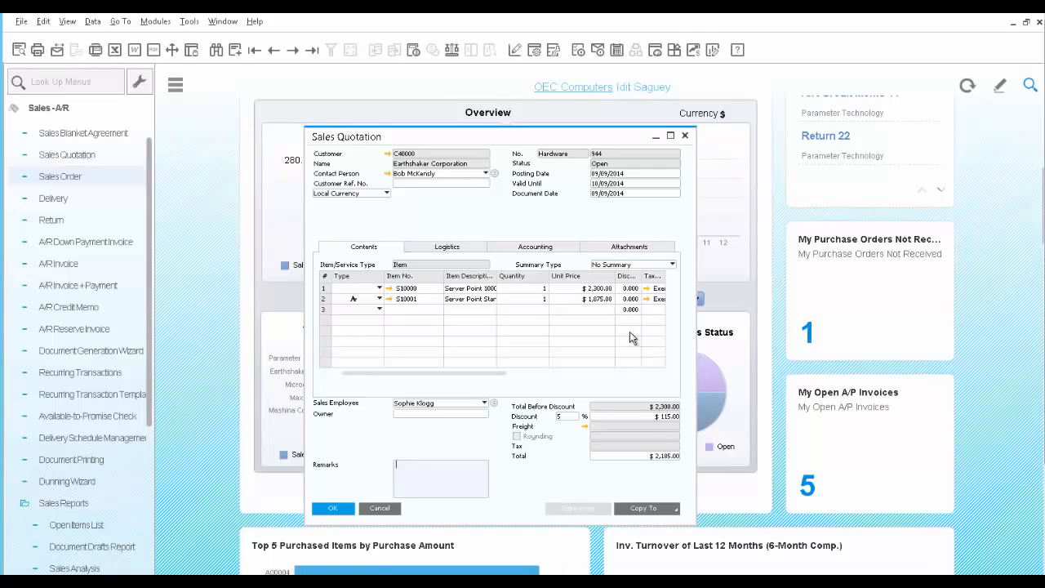
- Start a new sales order and choose Earthshaker Corporation as its customer
left_click(53, 177)
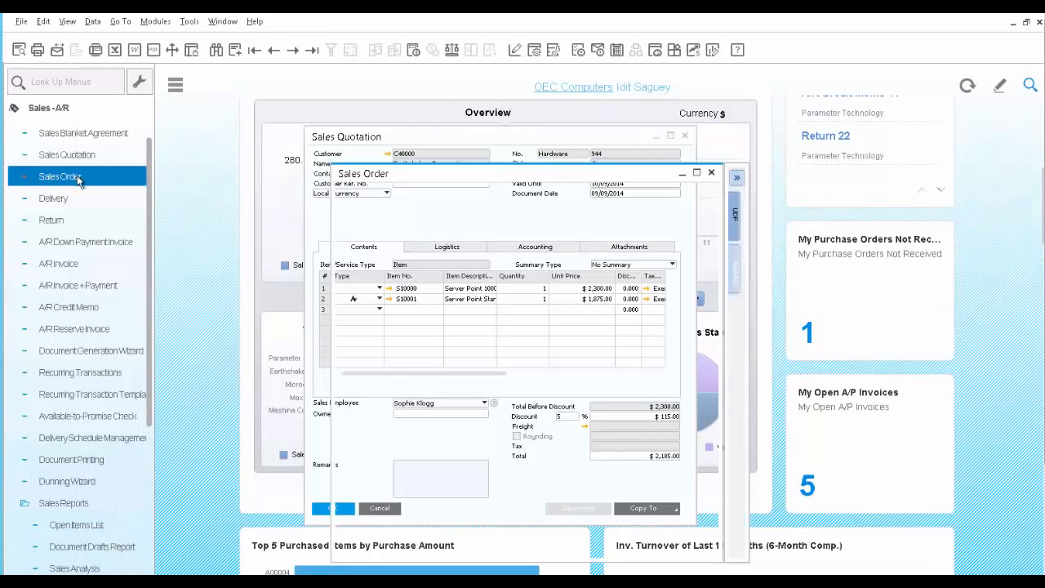
left_click(512, 191)
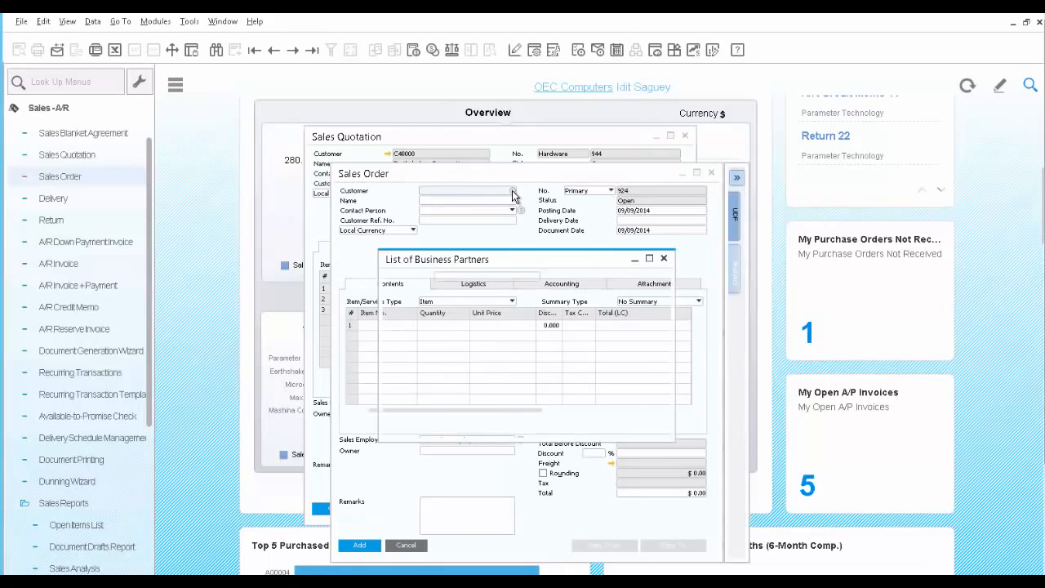
left_click(513, 338)
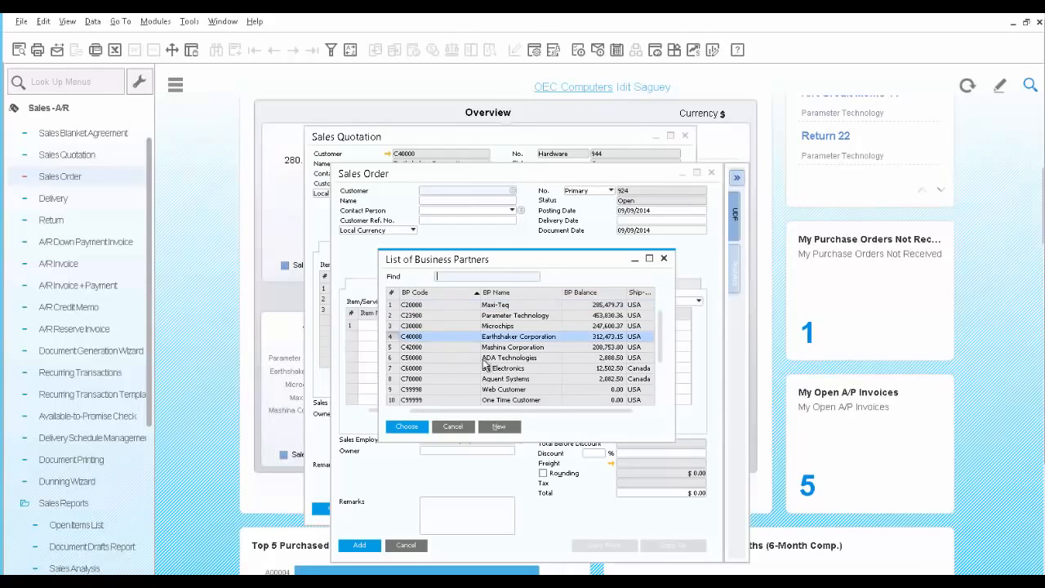
left_click(408, 426)
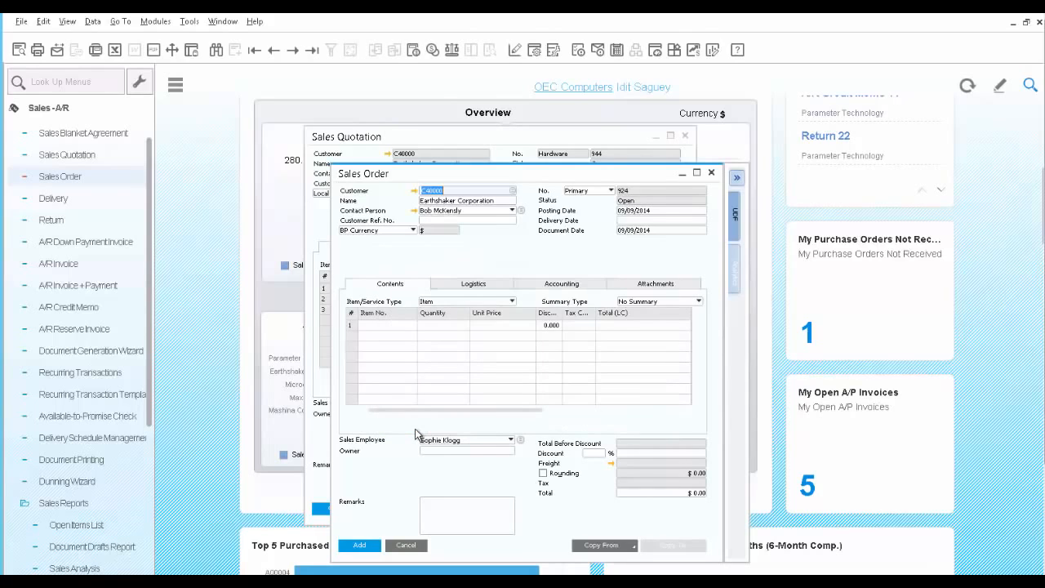
- Copy the customer's latest sales quotation into the order with current exchange rates and all data, including the alternative items
left_click(628, 546)
left_click(625, 559)
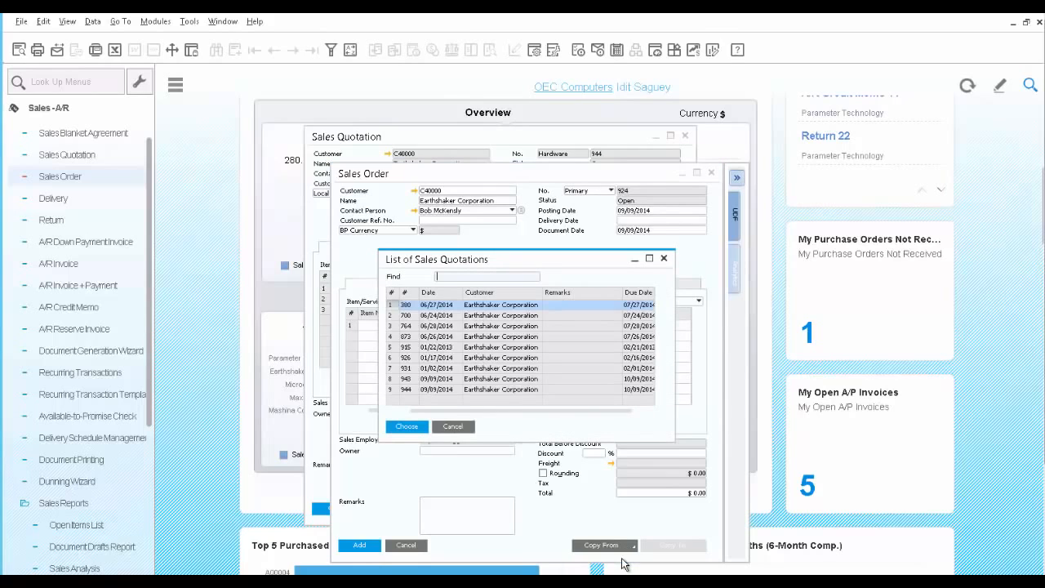
left_click(420, 389)
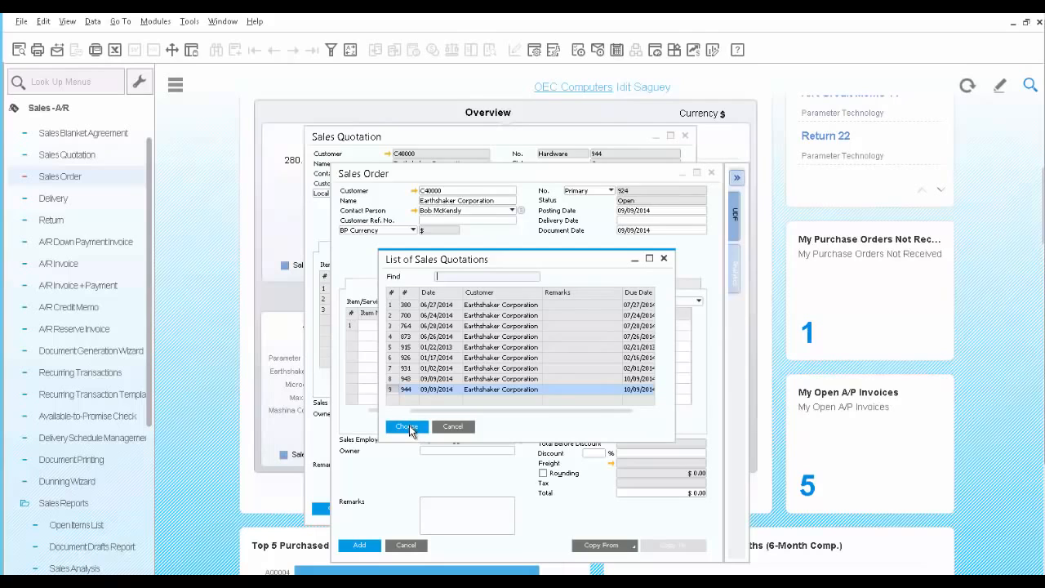
left_click(409, 425)
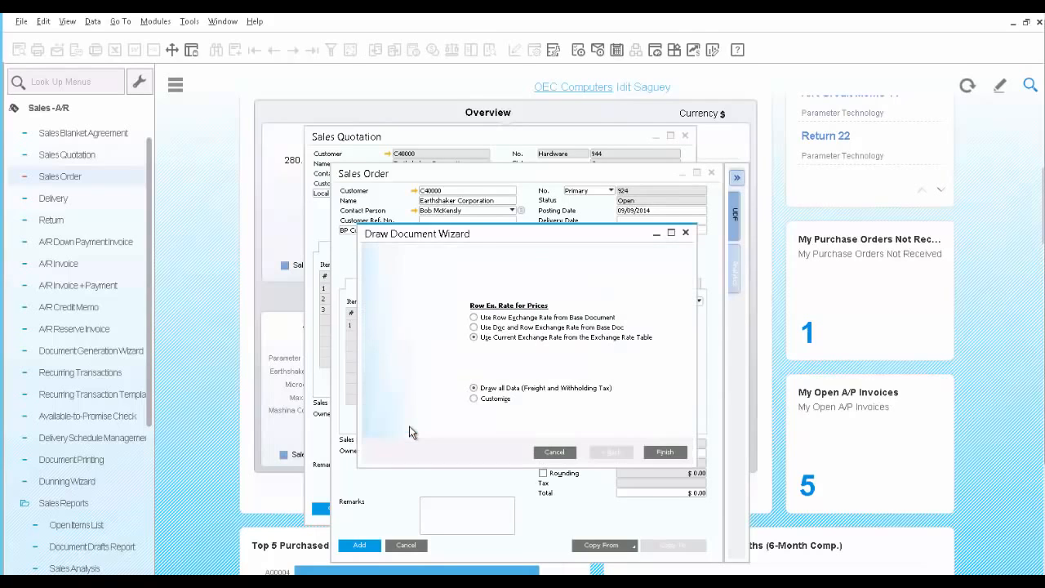
left_click(666, 455)
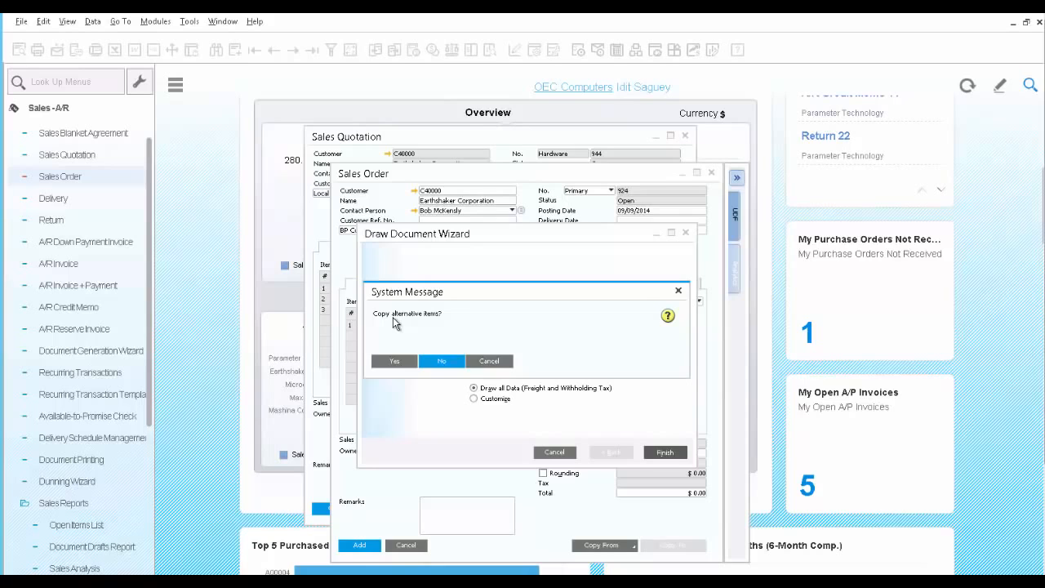
left_click(388, 359)
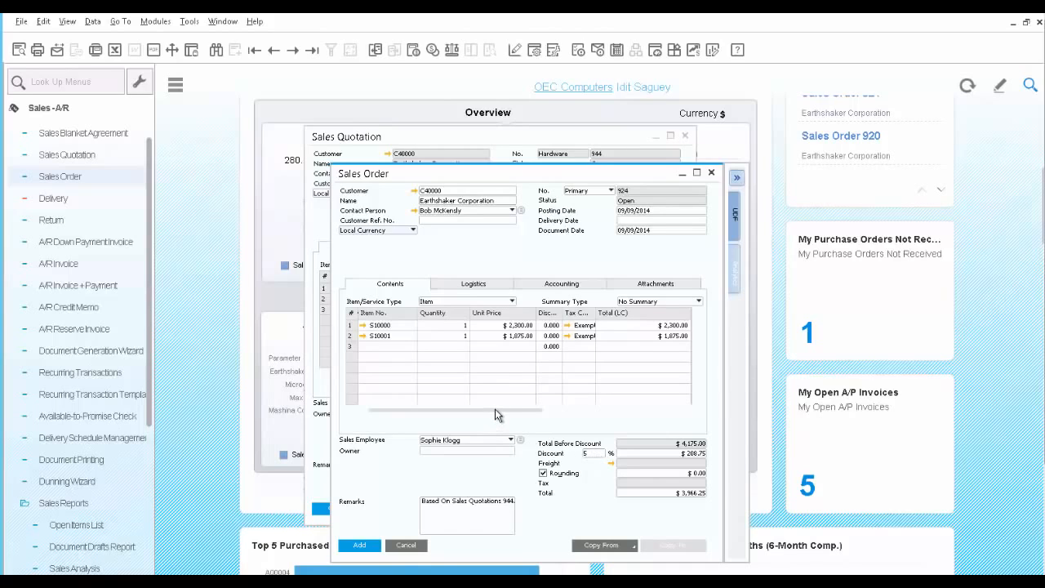
- Set the ship-to name of the second order row, item S10001, to PA WH
left_click_drag(495, 410, 651, 411)
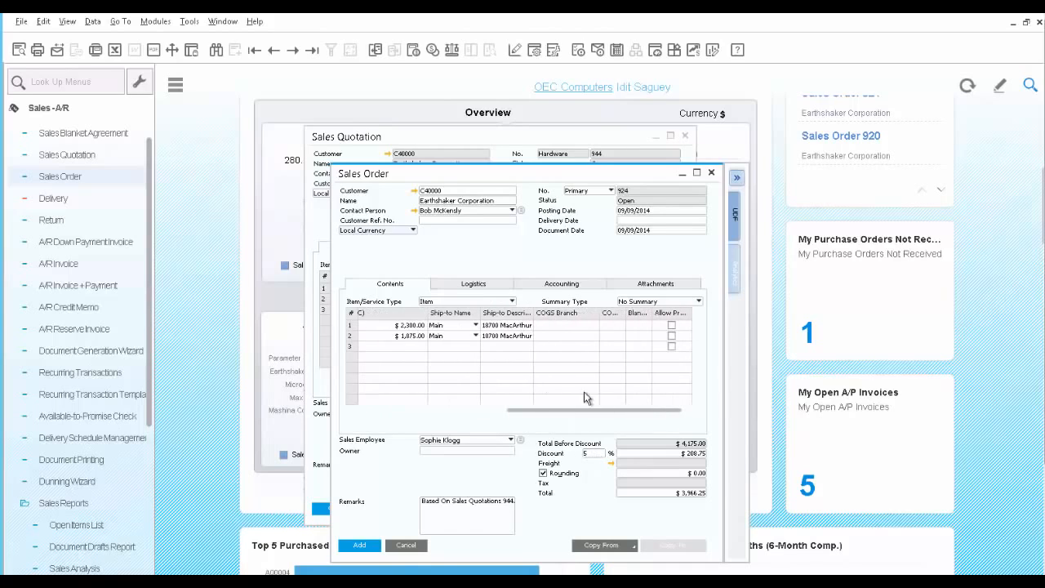
left_click(470, 343)
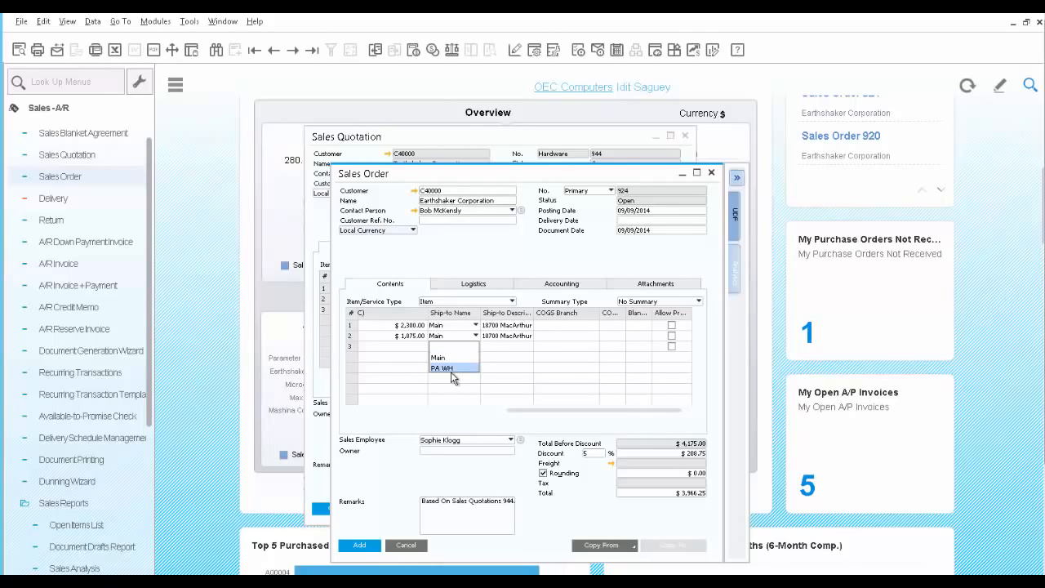
left_click(451, 369)
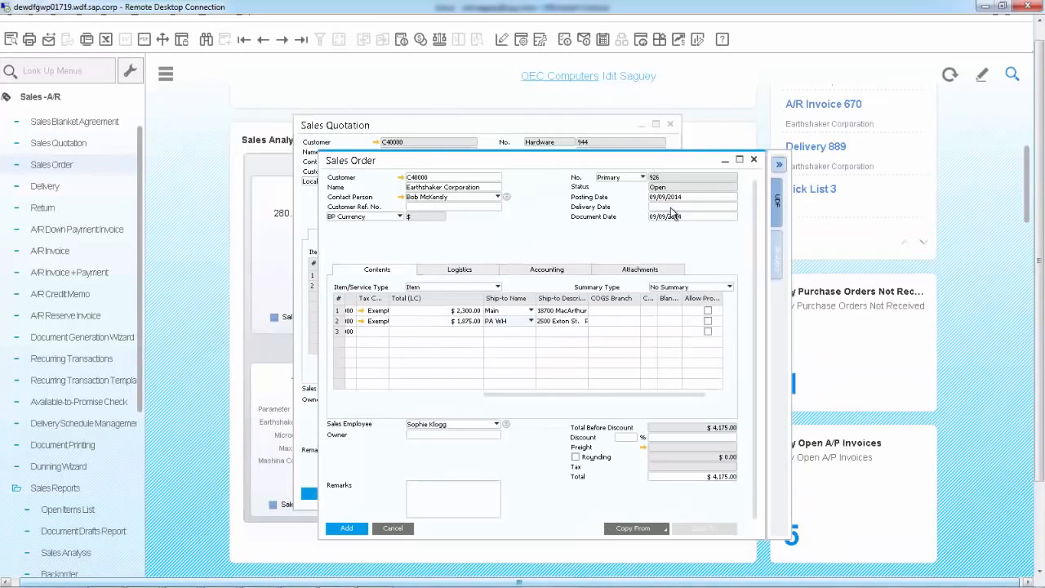
- Set the order's delivery date to 09/09/2014 and apply it to the existing rows
left_click(671, 209)
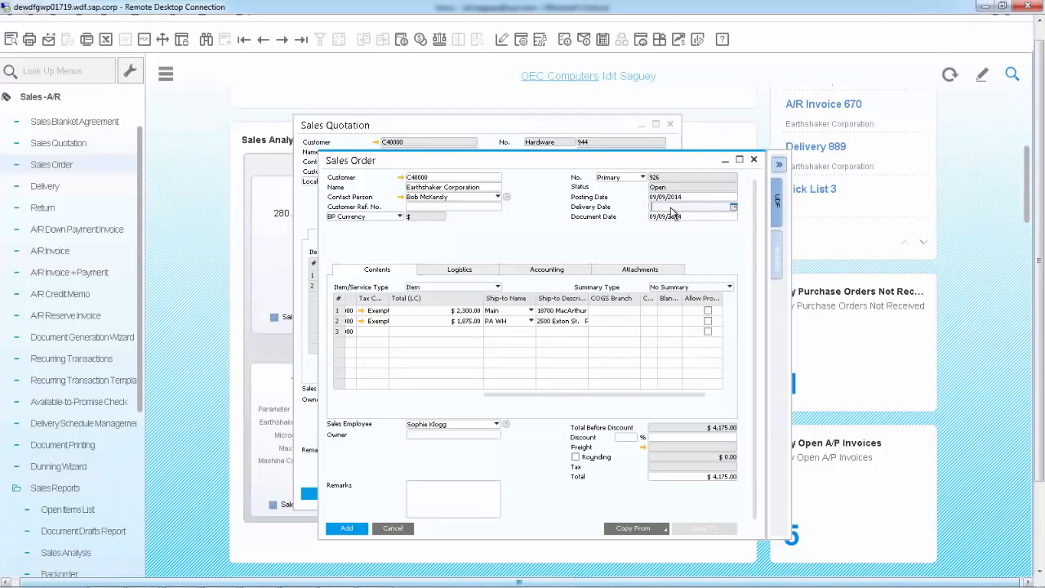
type("i")
key("Tab")
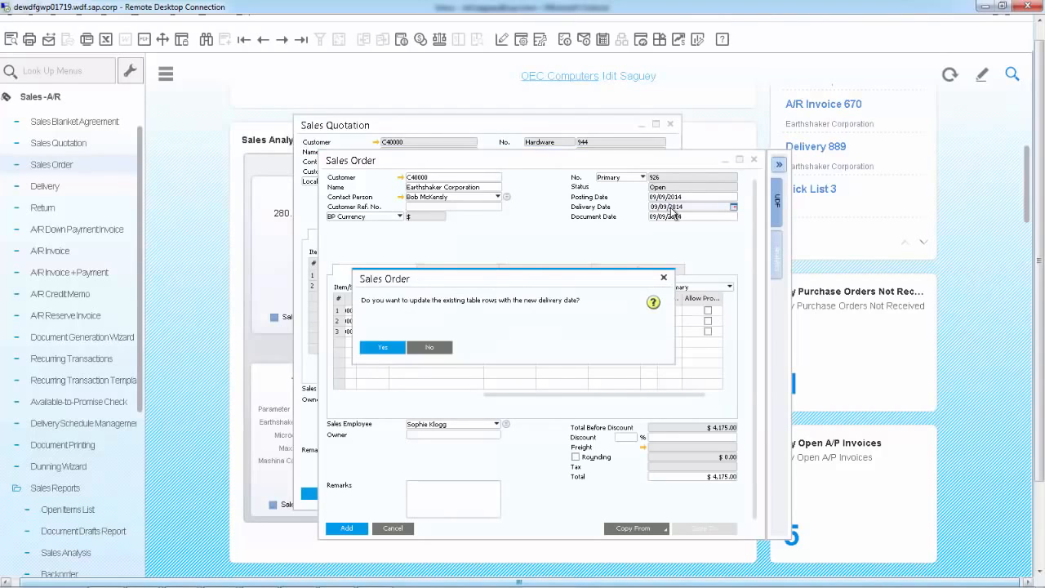
left_click(384, 347)
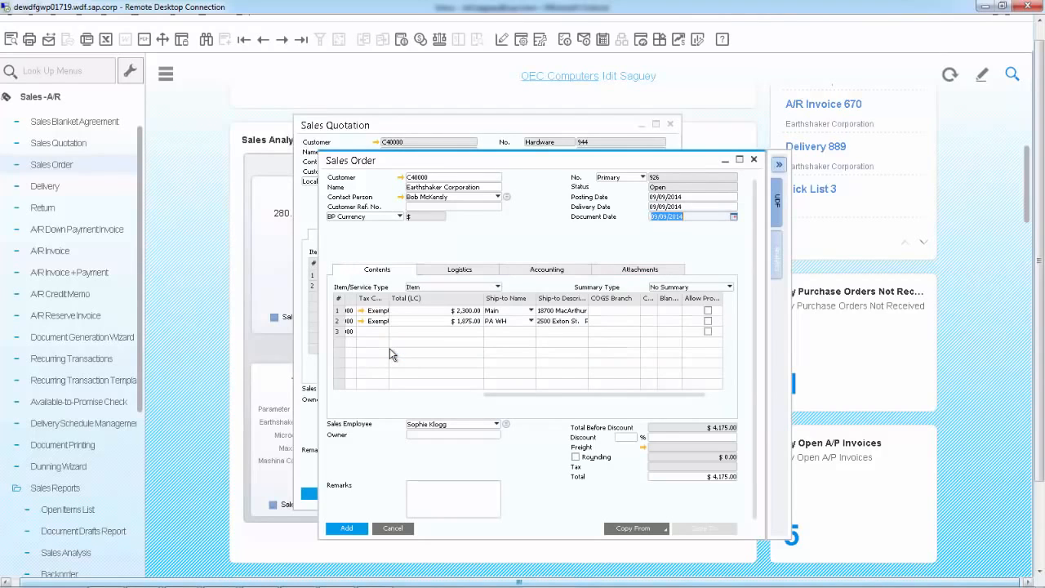
- Submit the sales order and review the available-to-promise quantities of item S10001 from its delivery schedule details
left_click(347, 528)
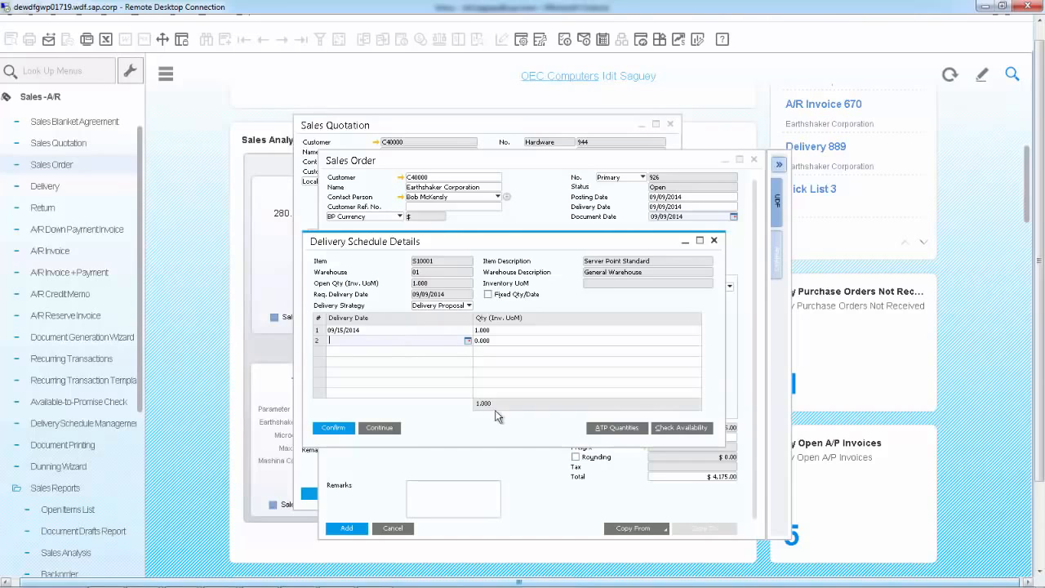
left_click(604, 429)
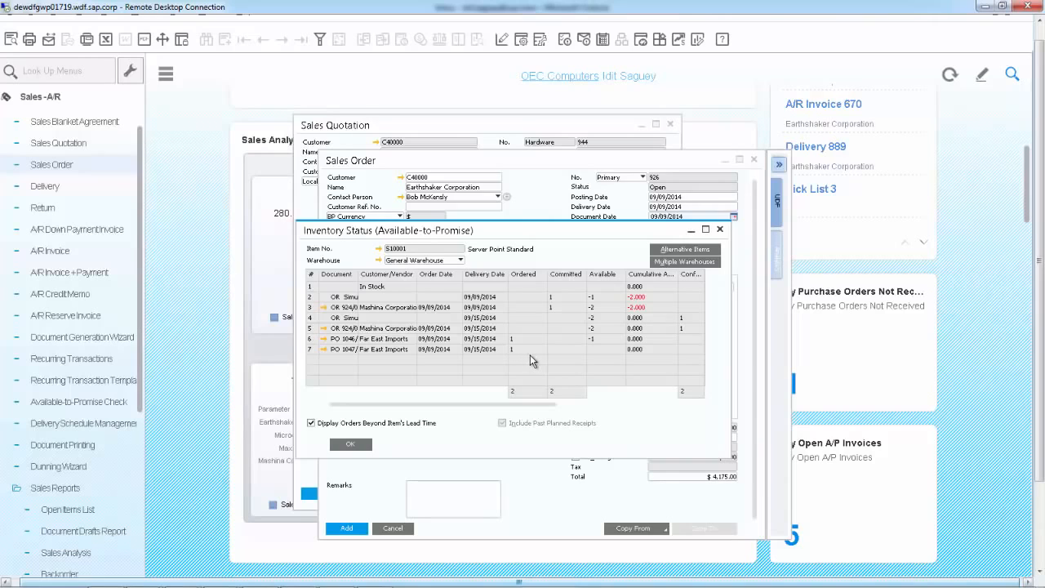
left_click(359, 445)
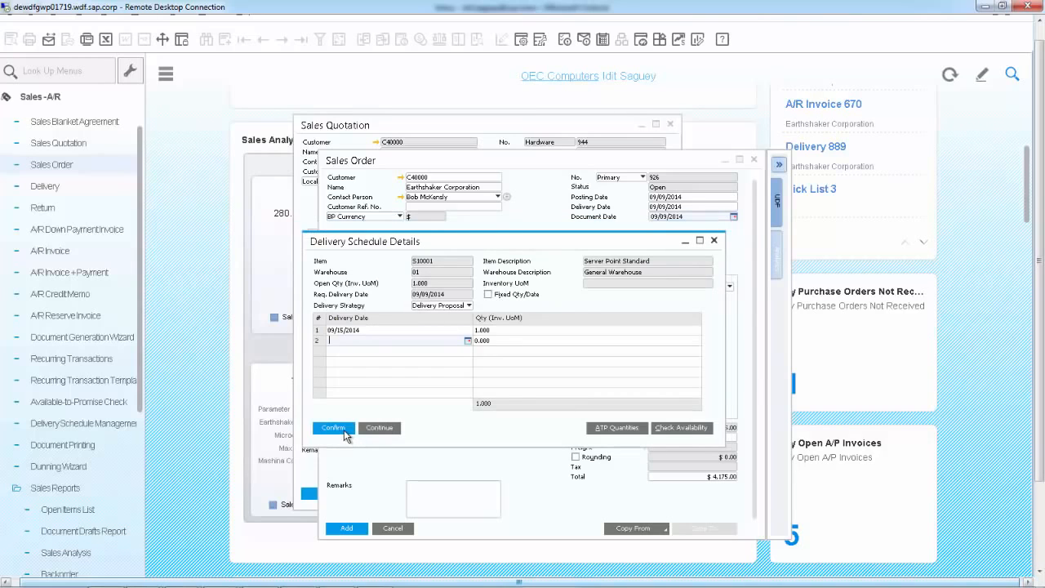
- Confirm the 09/15/2014 delivery proposal for item S10001 and add the sales order
left_click(344, 429)
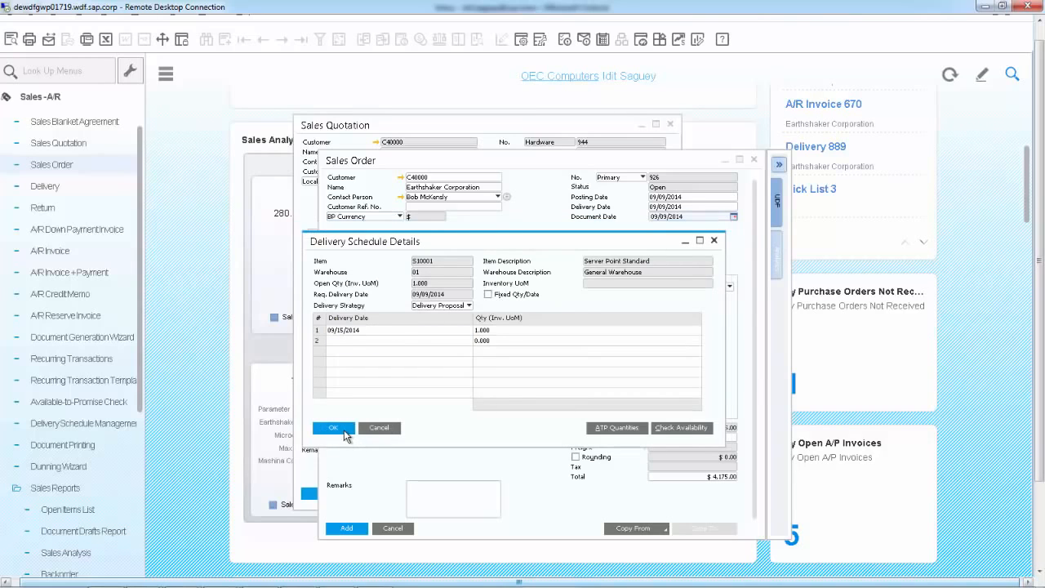
left_click(344, 429)
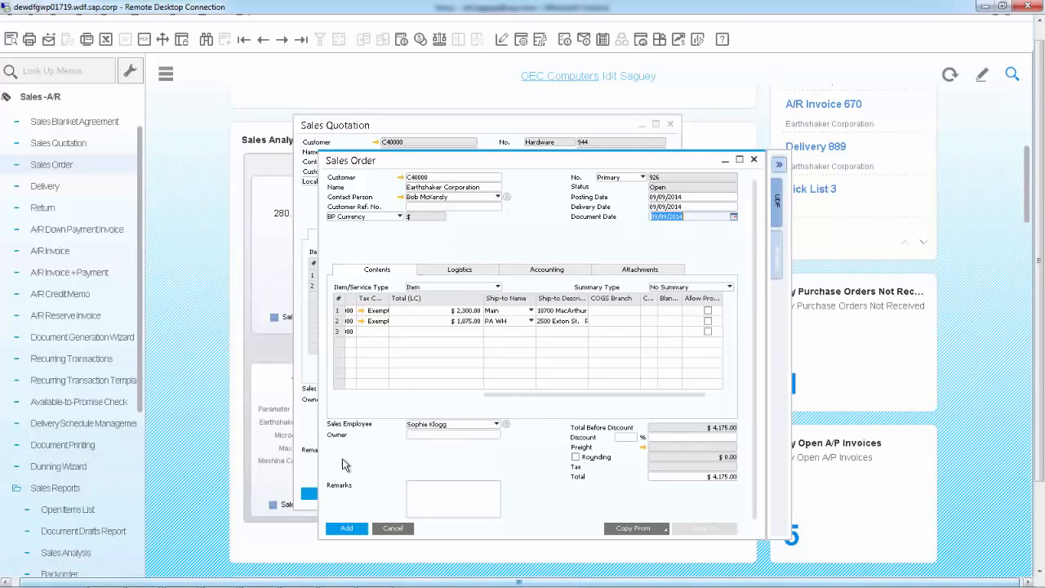
left_click(345, 528)
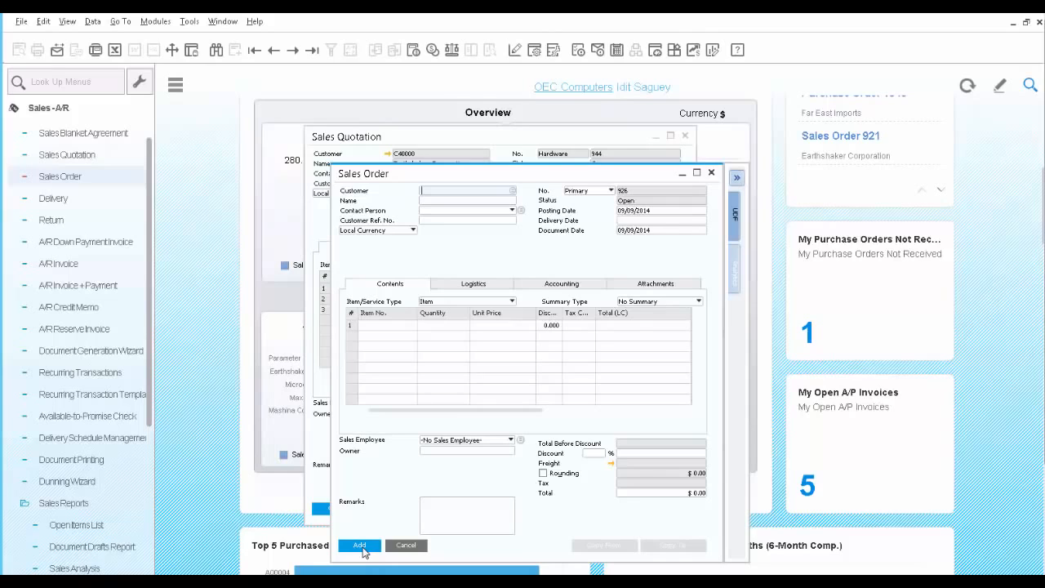
- Display the last saved sales order and open delivery schedule management for its second row, item S10001
left_click(311, 52)
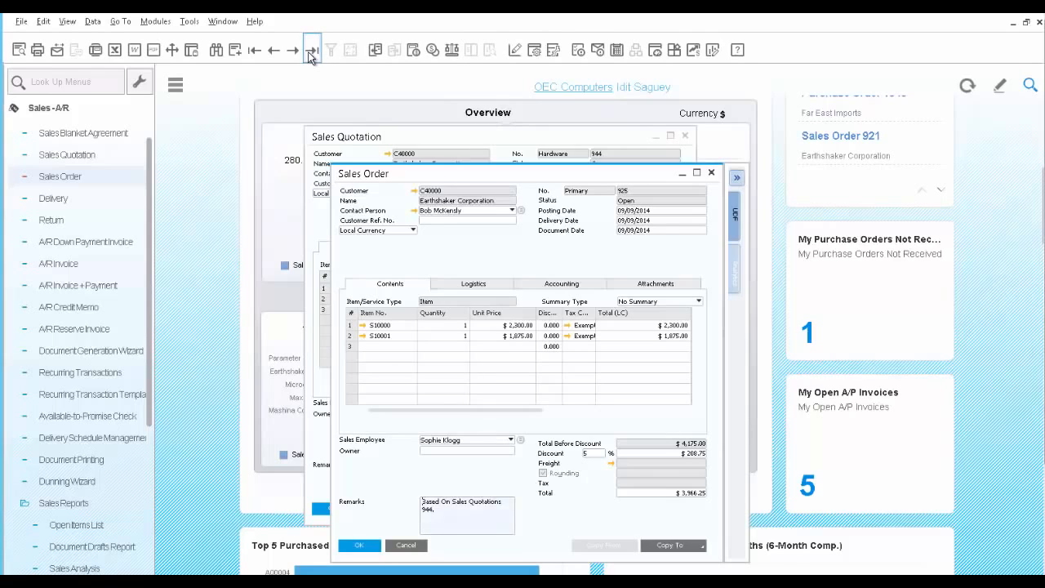
right_click(352, 338)
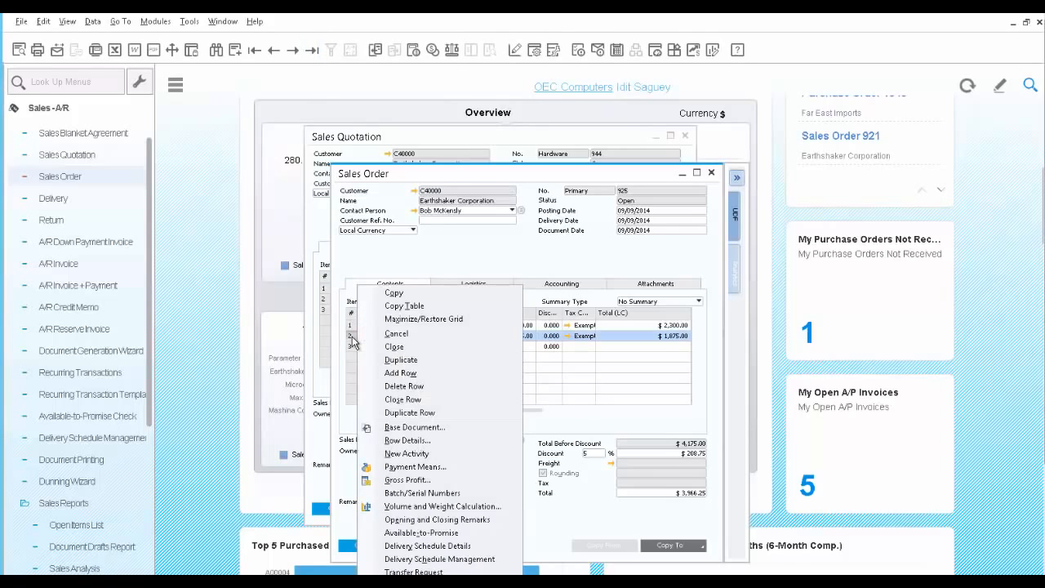
left_click(447, 561)
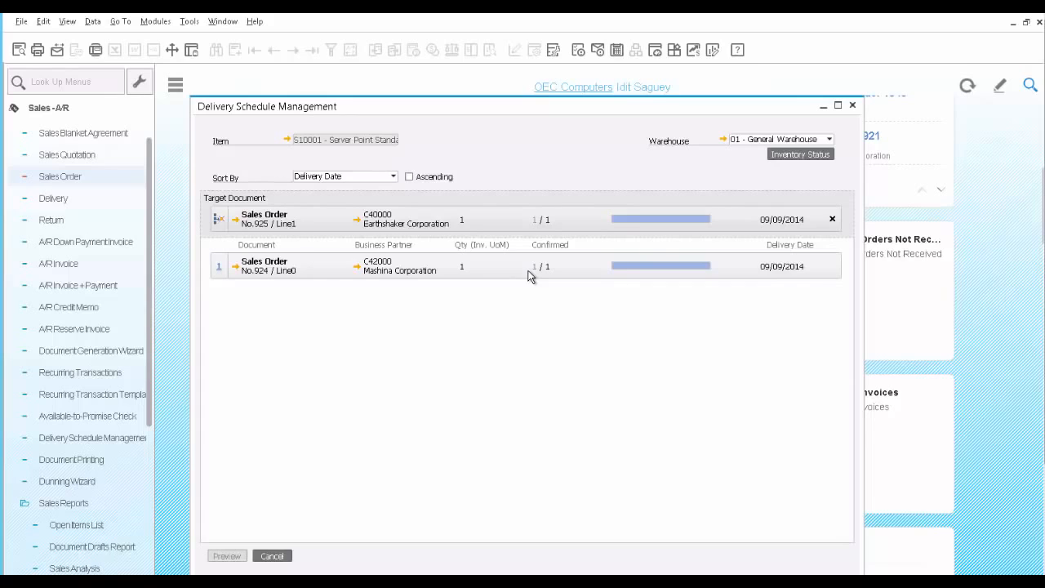
- Expand both orders' scheduled deliveries and reduce Mashina Corporation's confirmed quantity for 09/09/2014 to 0
left_click(535, 219)
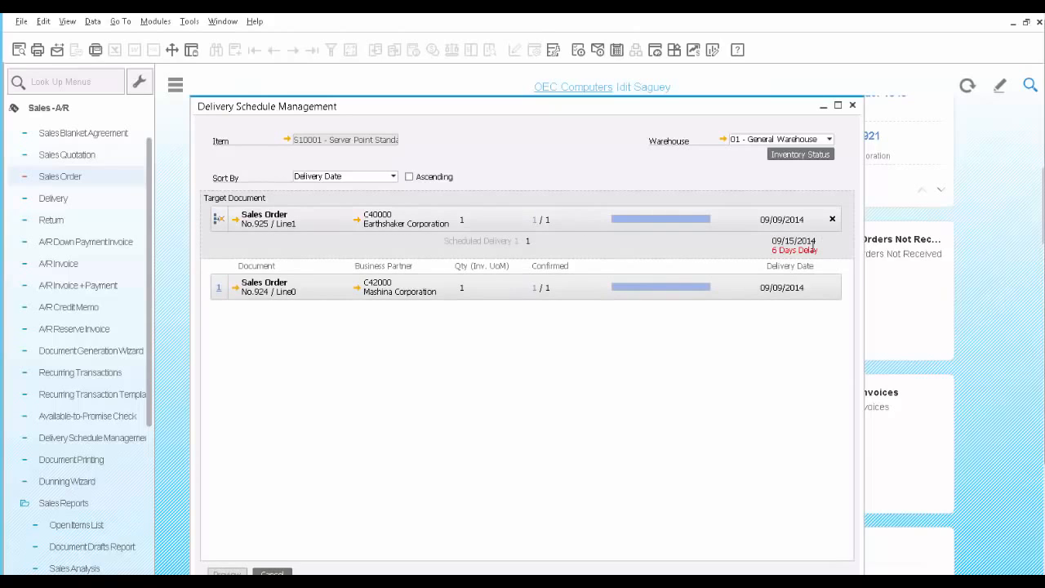
left_click(535, 286)
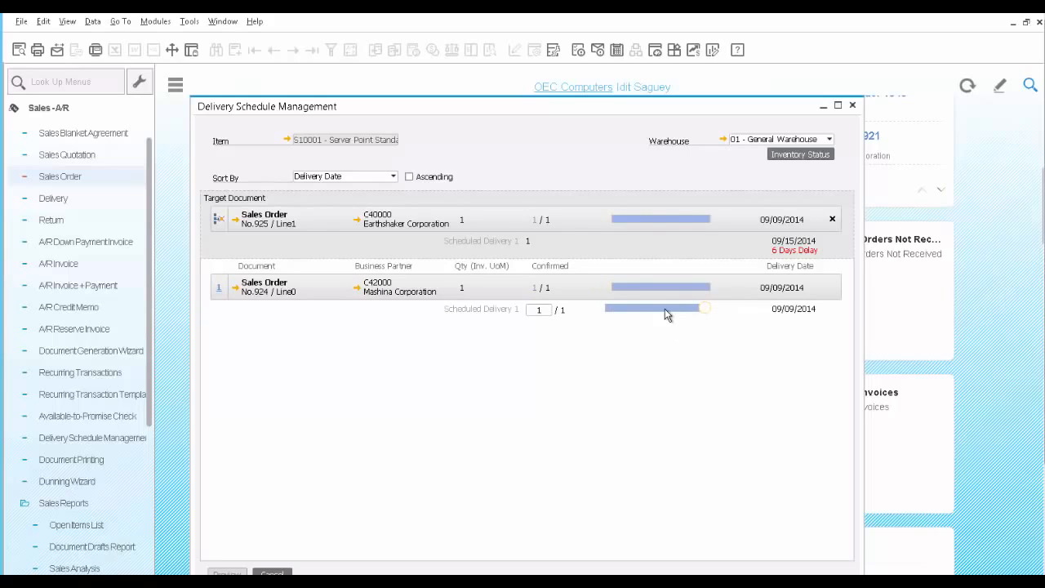
left_click(614, 310)
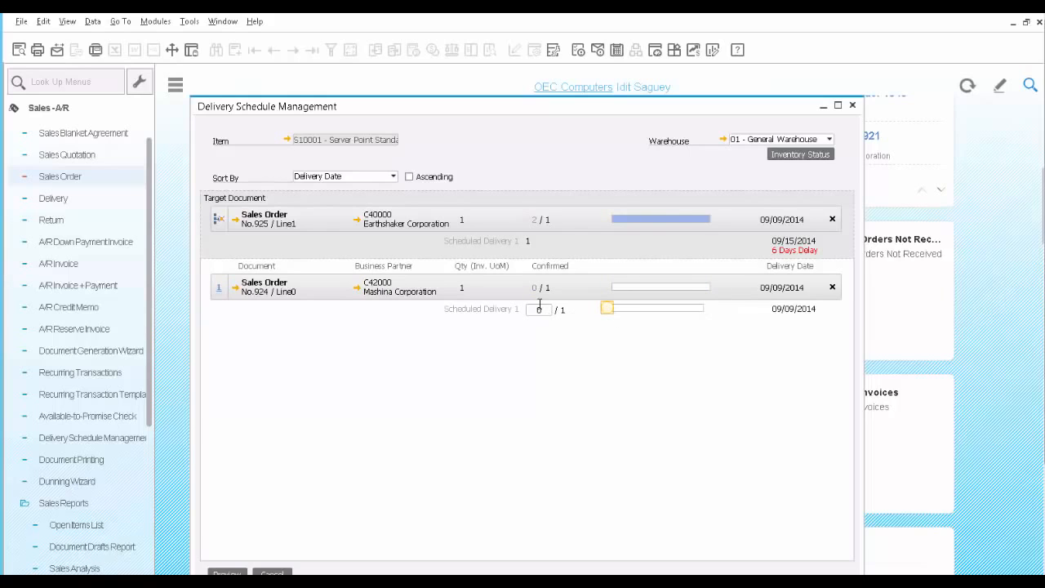
- Preview and confirm the rescheduled deliveries, and close delivery schedule management
left_click(227, 573)
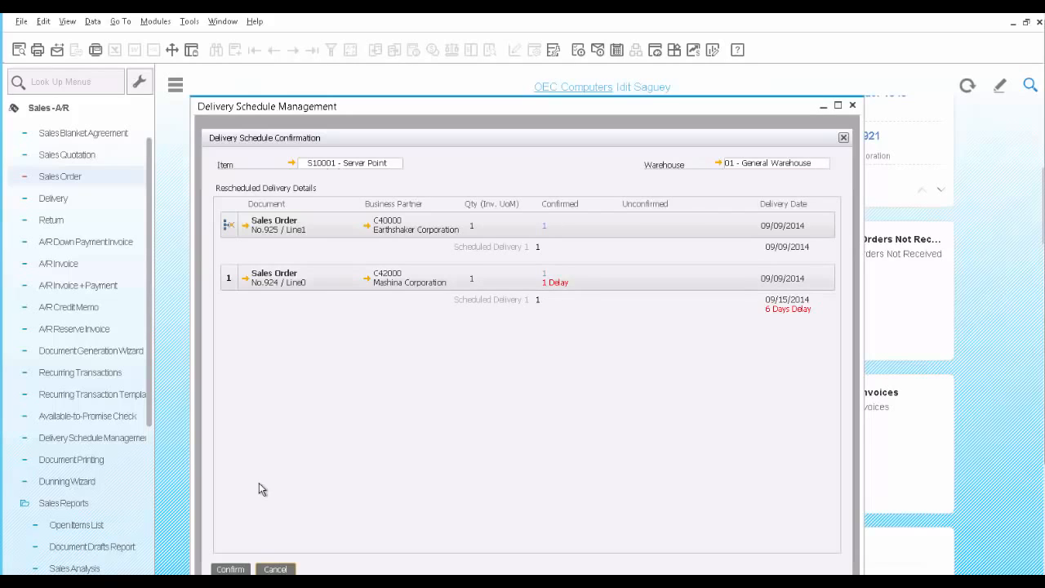
left_click(232, 568)
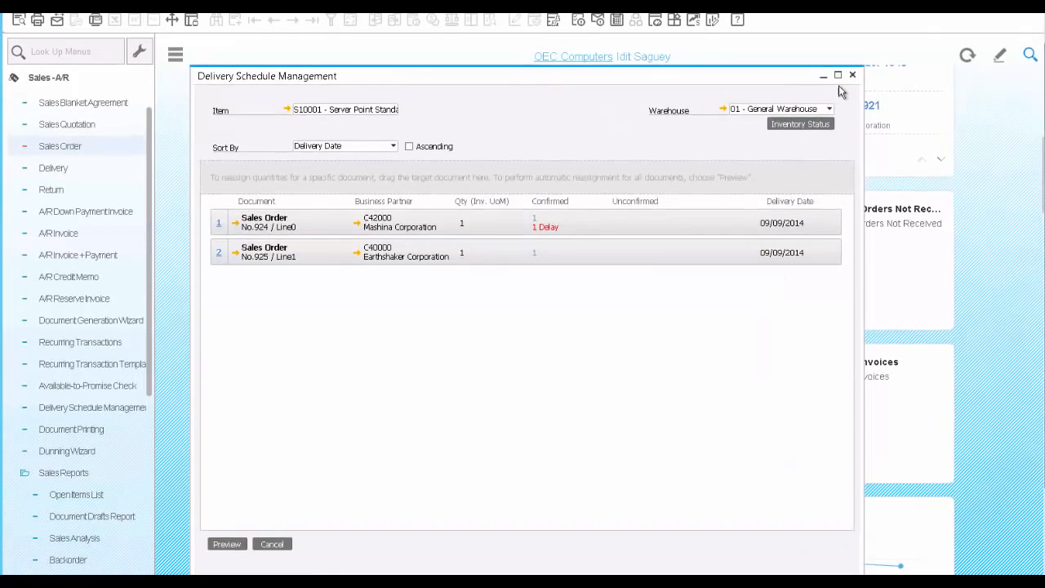
left_click(852, 76)
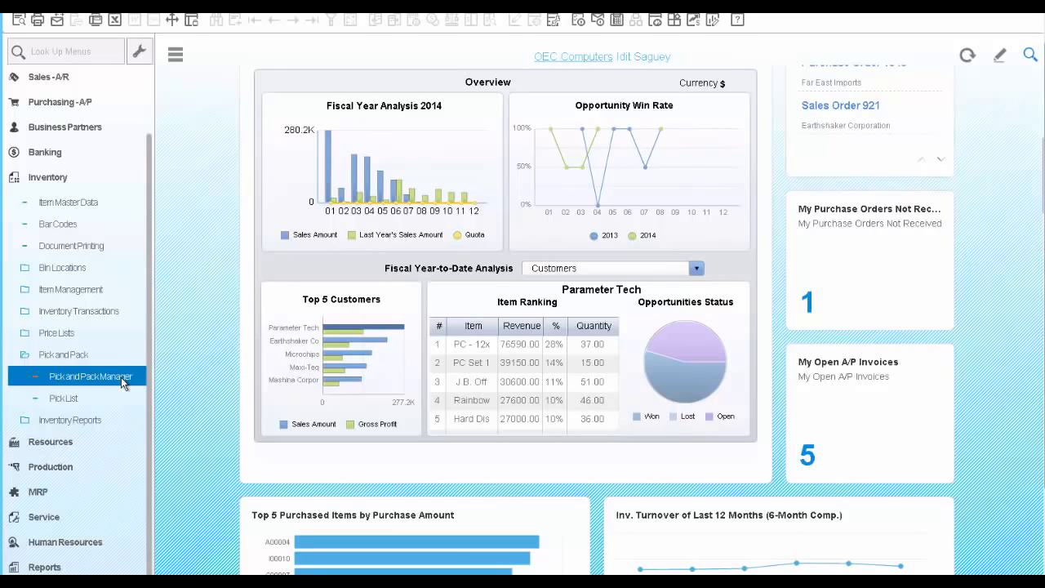
- Open the Pick and Pack Manager and list the open rows of Earthshaker Corporation's new order, filtering by its sales order number
left_click(121, 380)
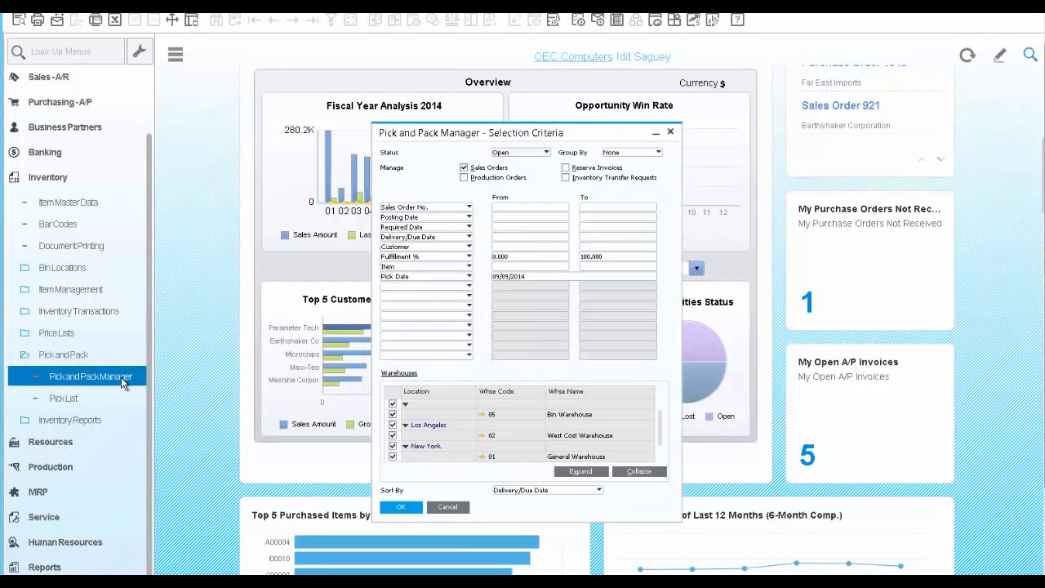
left_click(506, 209)
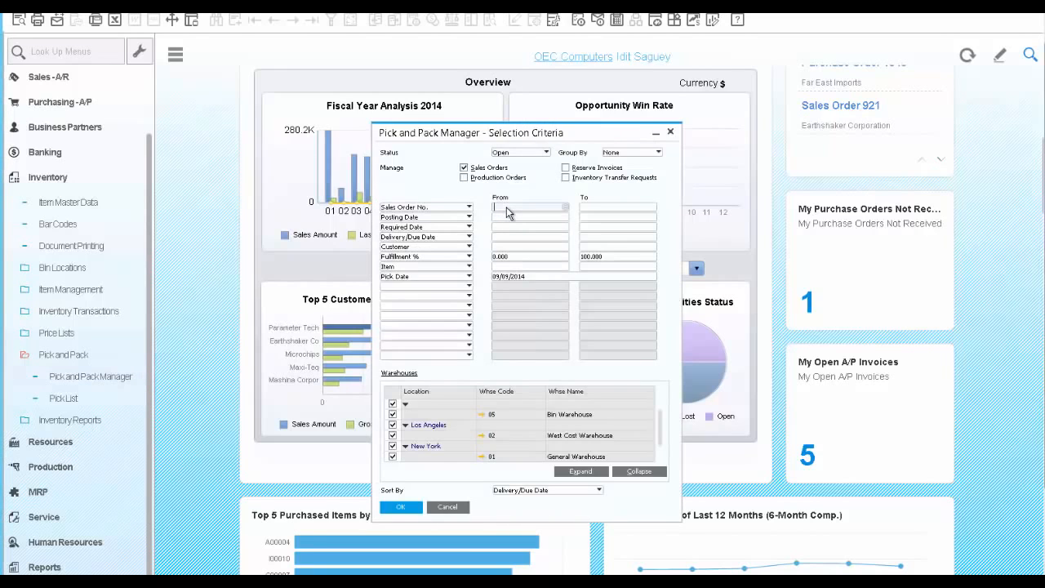
type("925")
key("Tab")
left_click(399, 509)
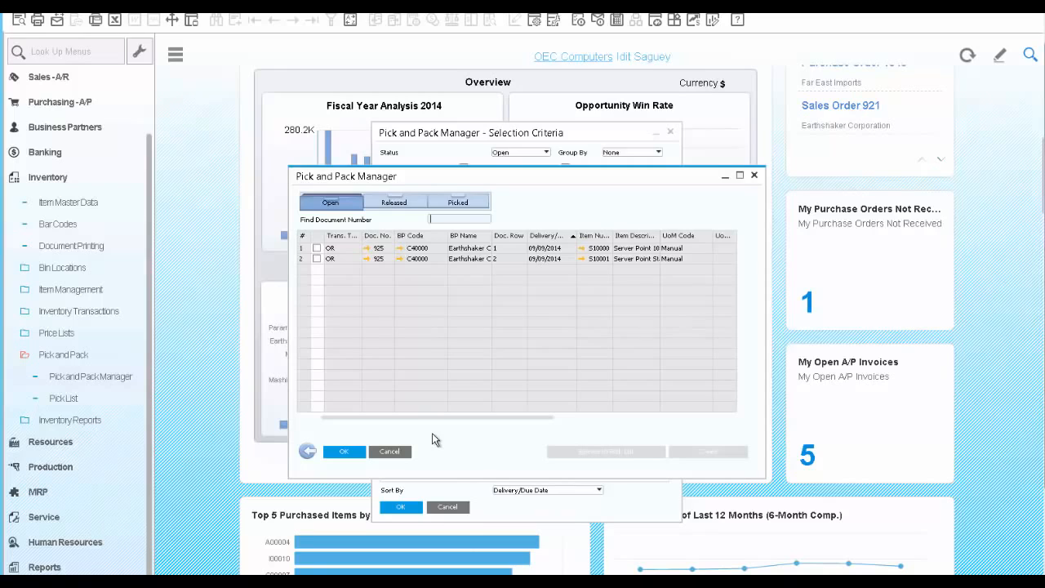
- Release both open rows of the order to a single pick list, leaving the pick list generation unsplit
left_click(316, 248)
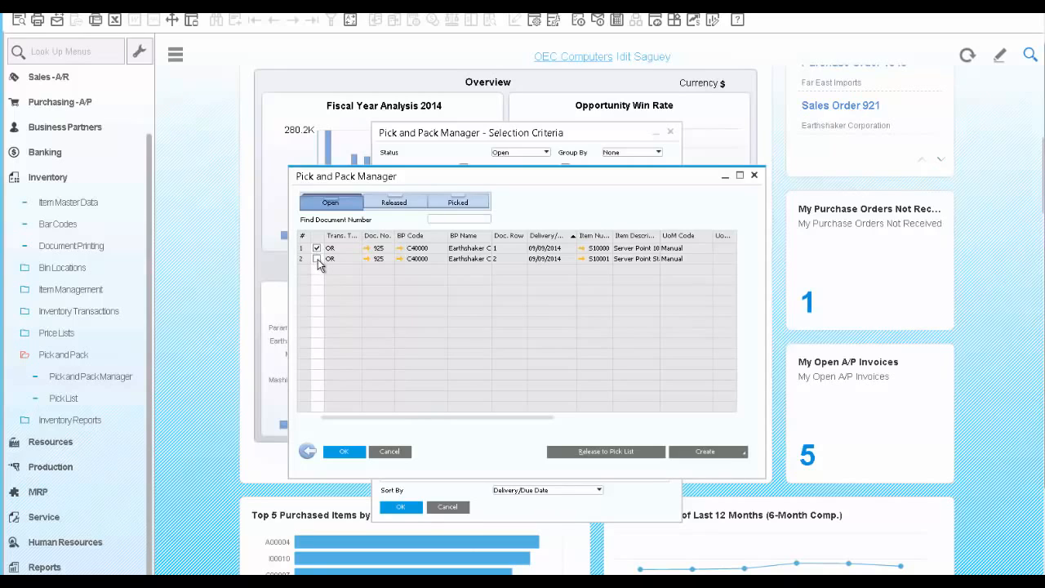
left_click(592, 454)
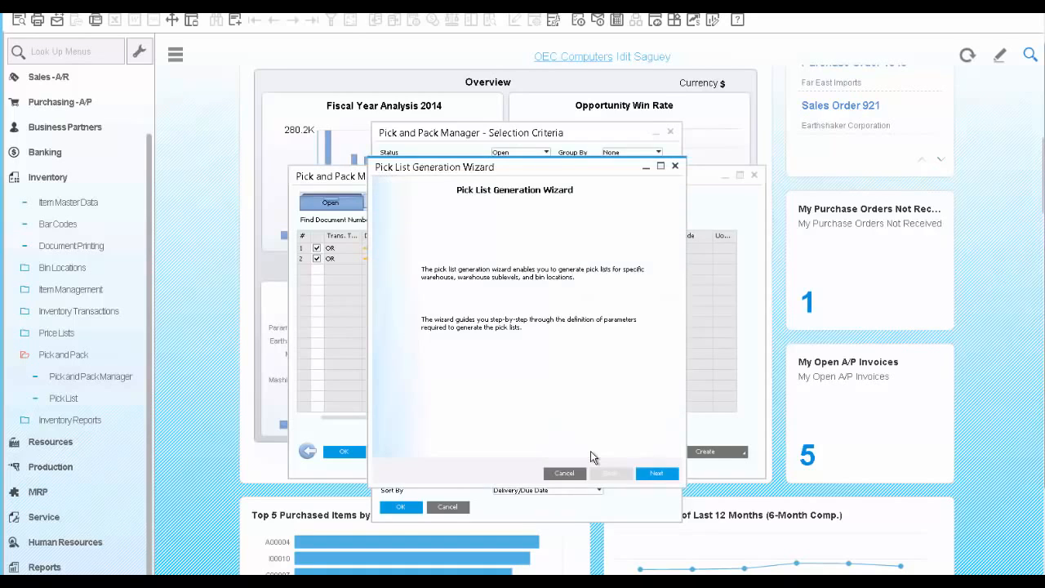
left_click(658, 473)
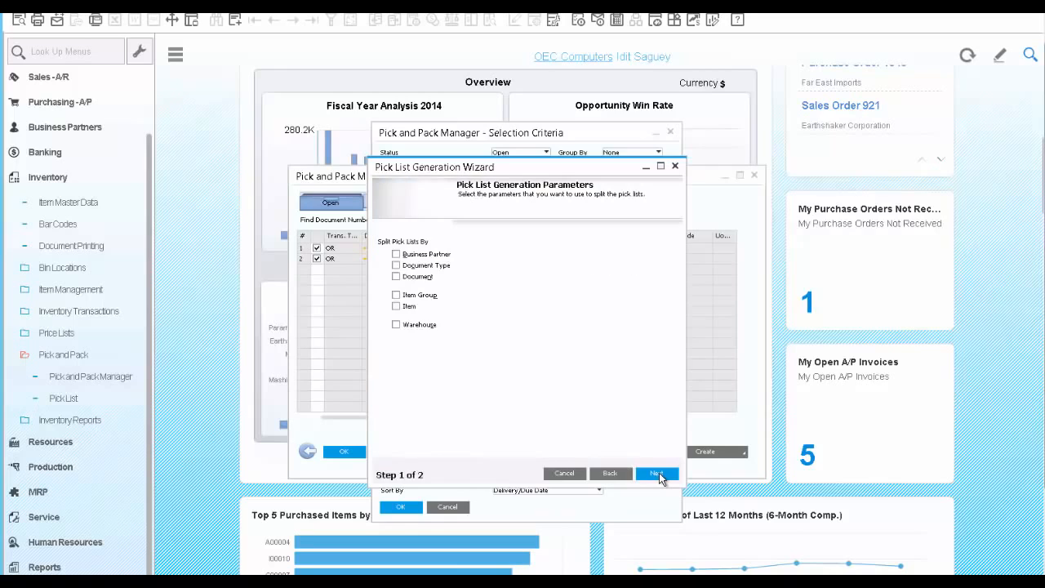
left_click(658, 474)
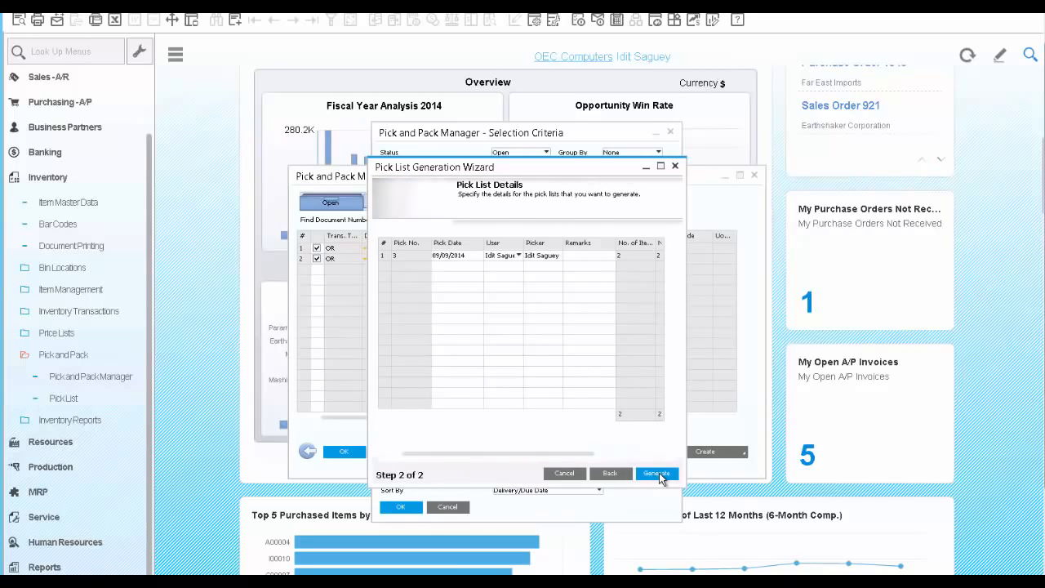
left_click(658, 475)
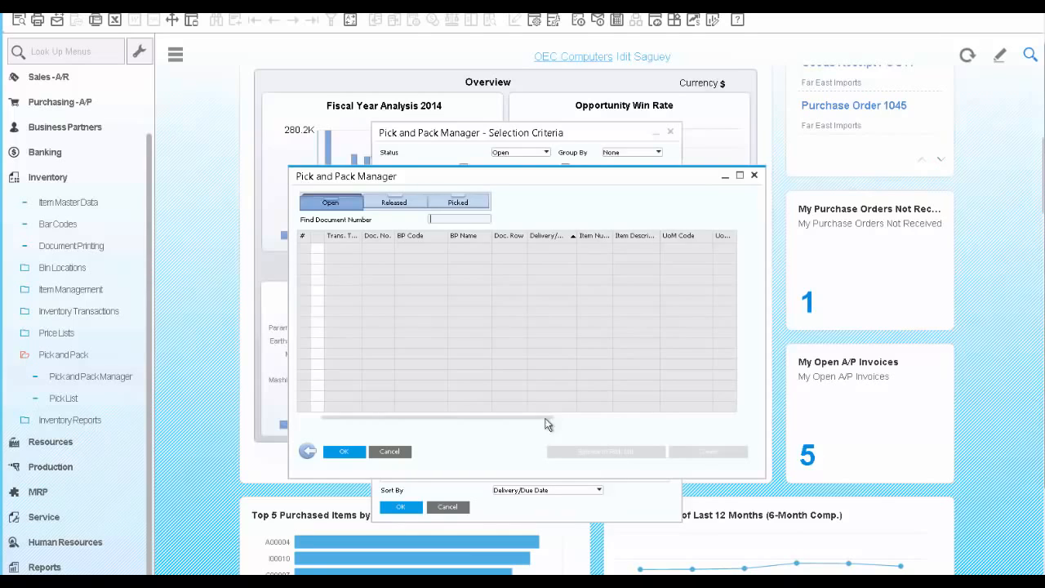
- Open the released pick list for Earthshaker Corporation's order and mark all of its items as picked
left_click(393, 206)
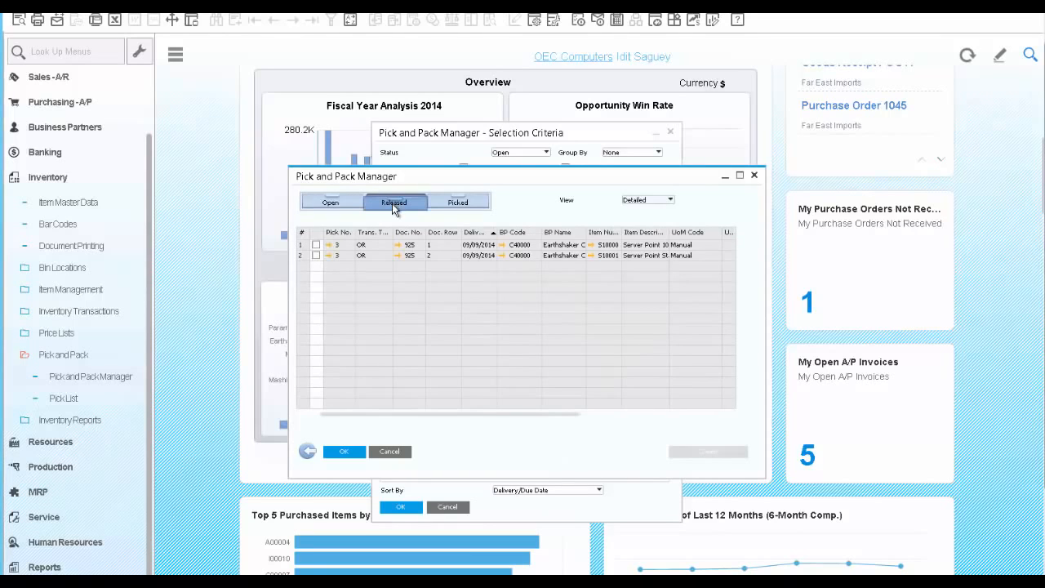
left_click(329, 246)
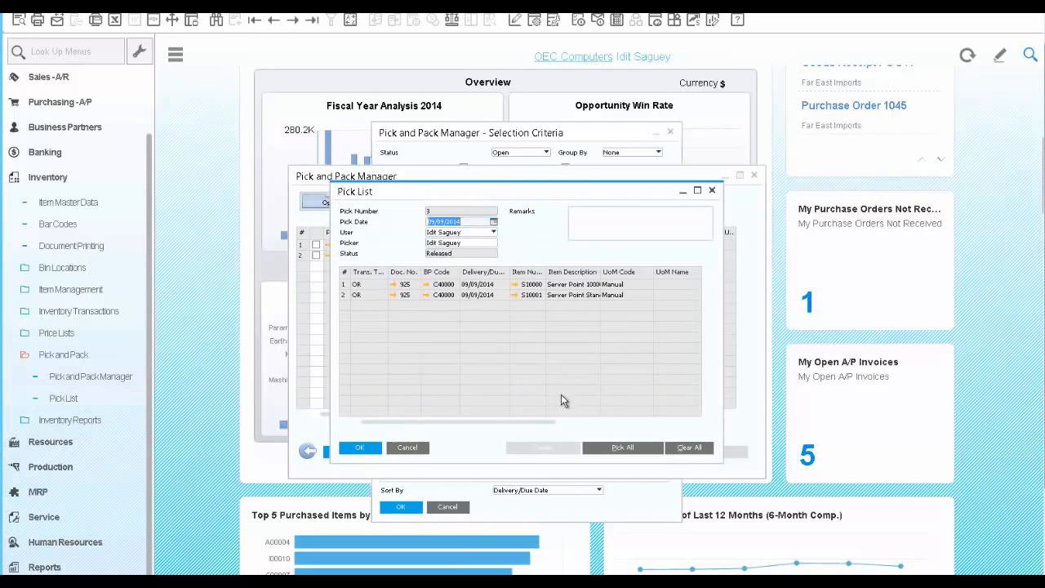
left_click(612, 451)
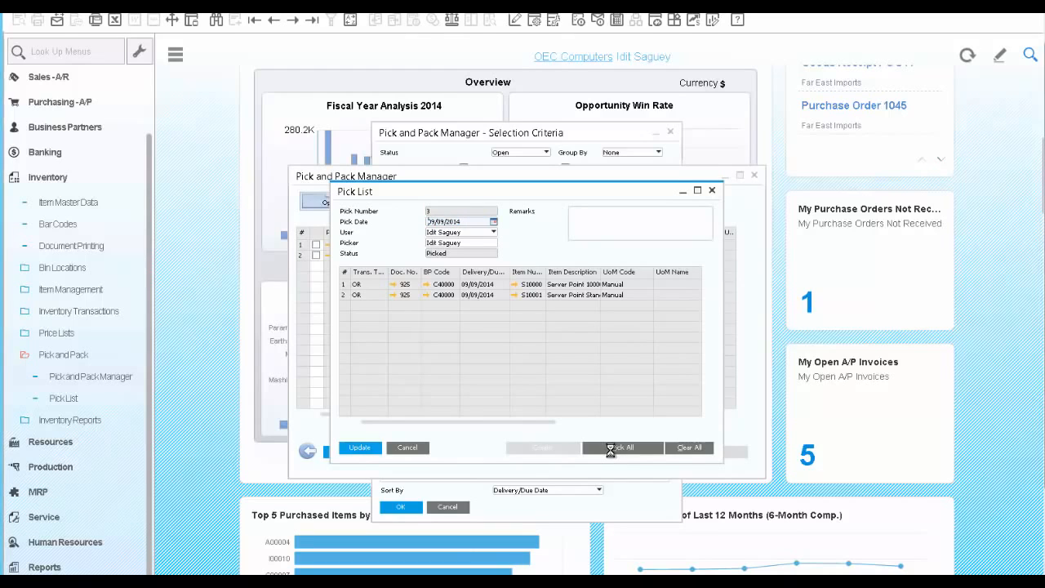
- Automatically select a serial number for item S10000 in the pick list's first row, and update the pick list
left_click_drag(546, 421, 701, 421)
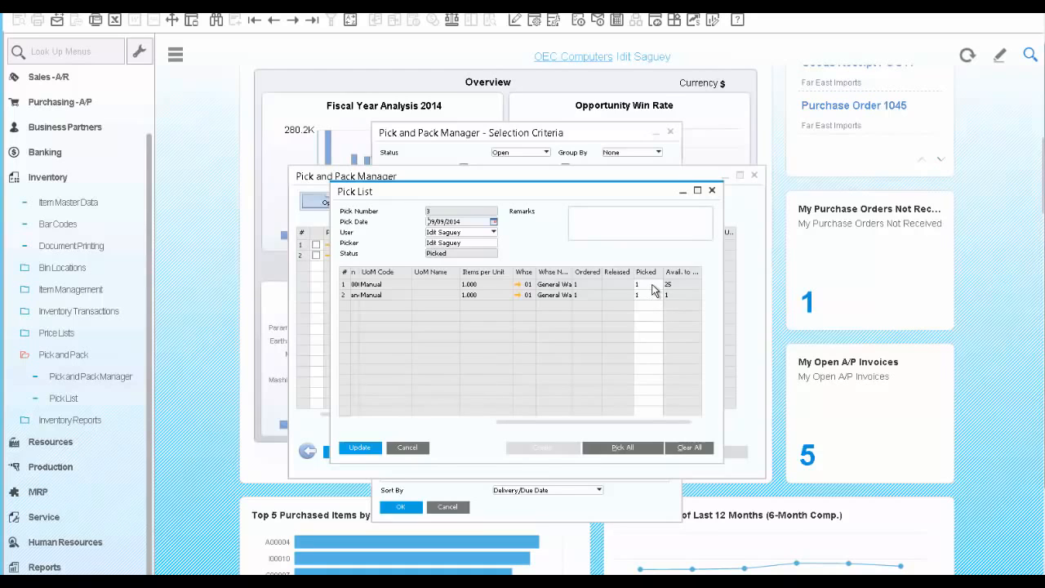
left_click(650, 284)
right_click(653, 289)
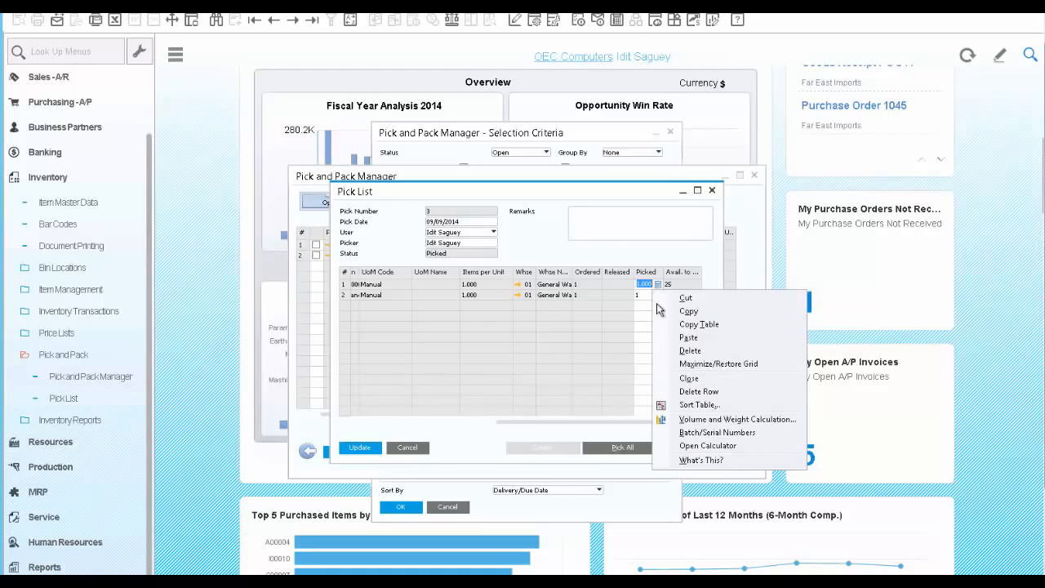
left_click(703, 433)
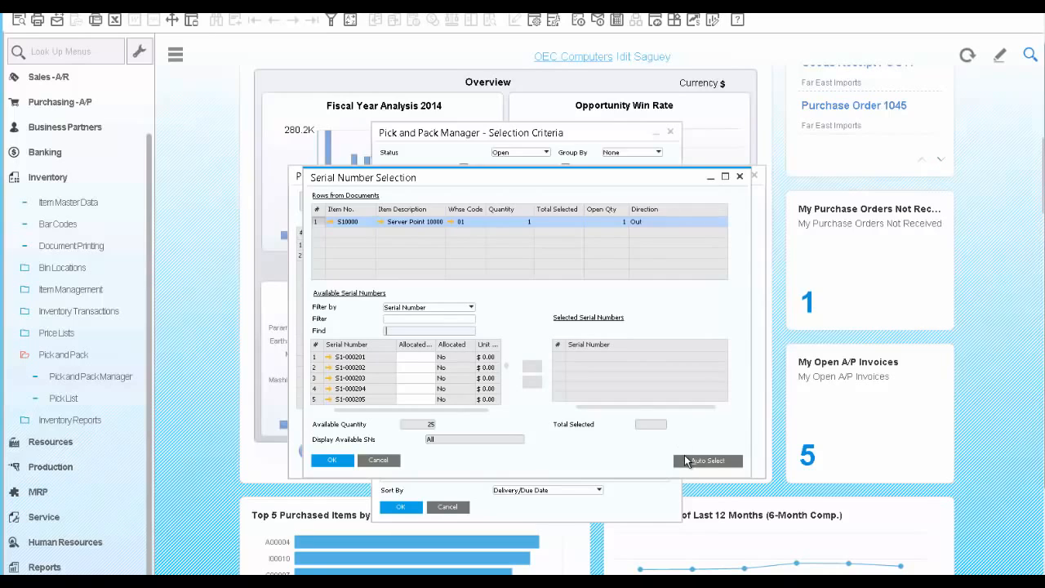
left_click(688, 460)
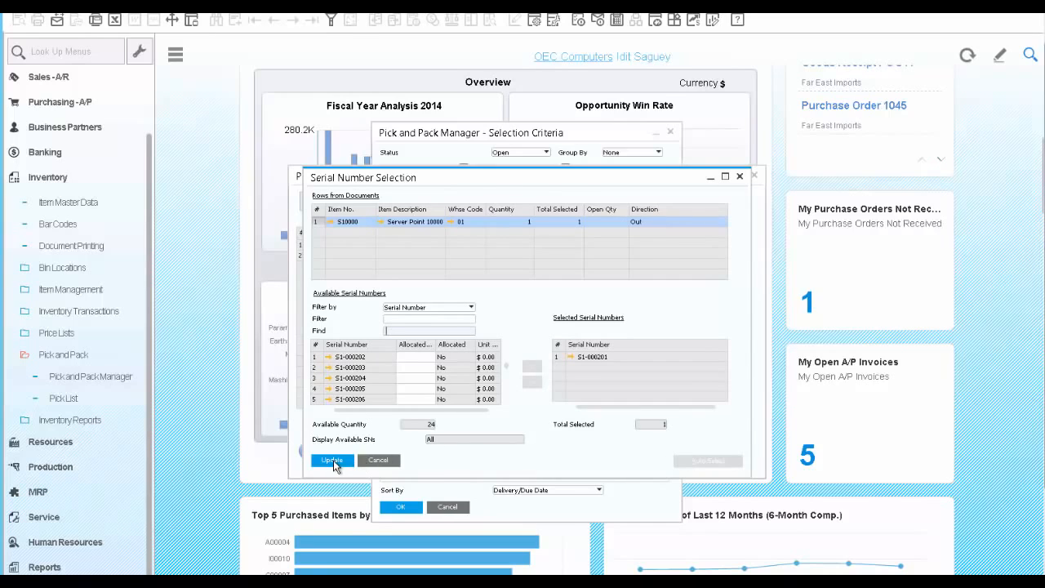
left_click(333, 460)
left_click(333, 460)
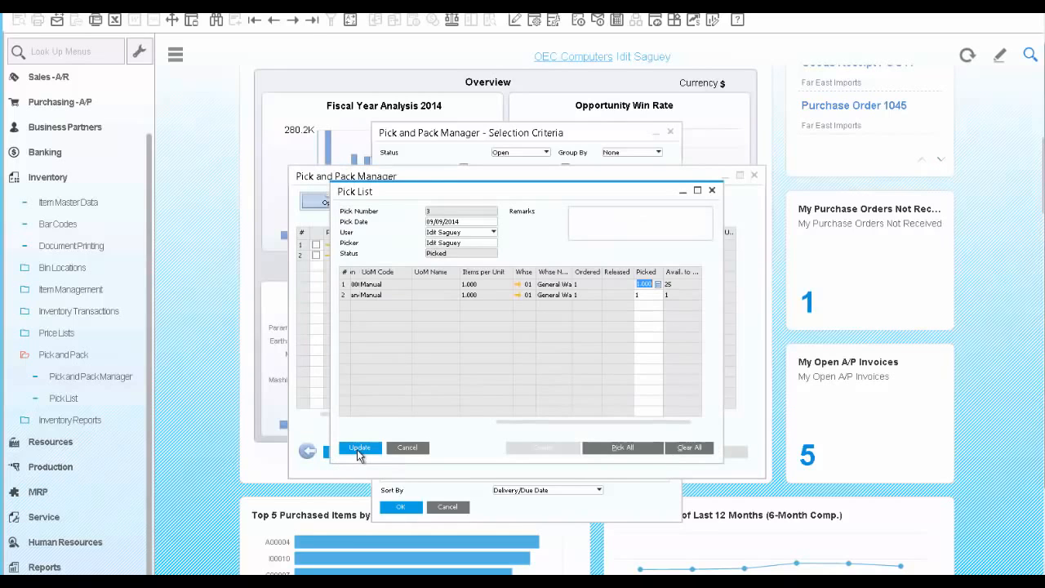
left_click(358, 453)
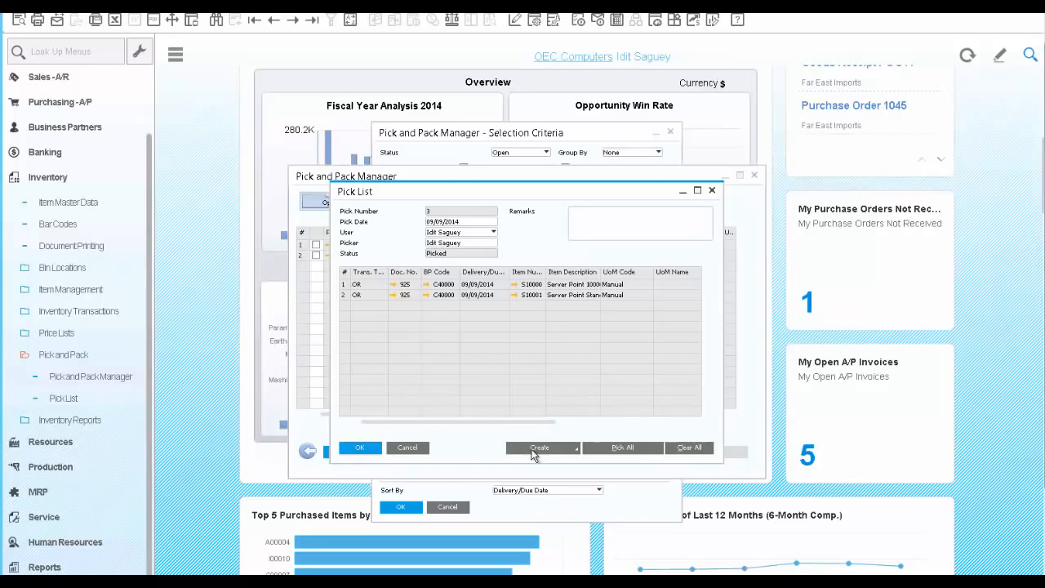
- Create an automatic delivery from the picked rows and confirm it
left_click(574, 452)
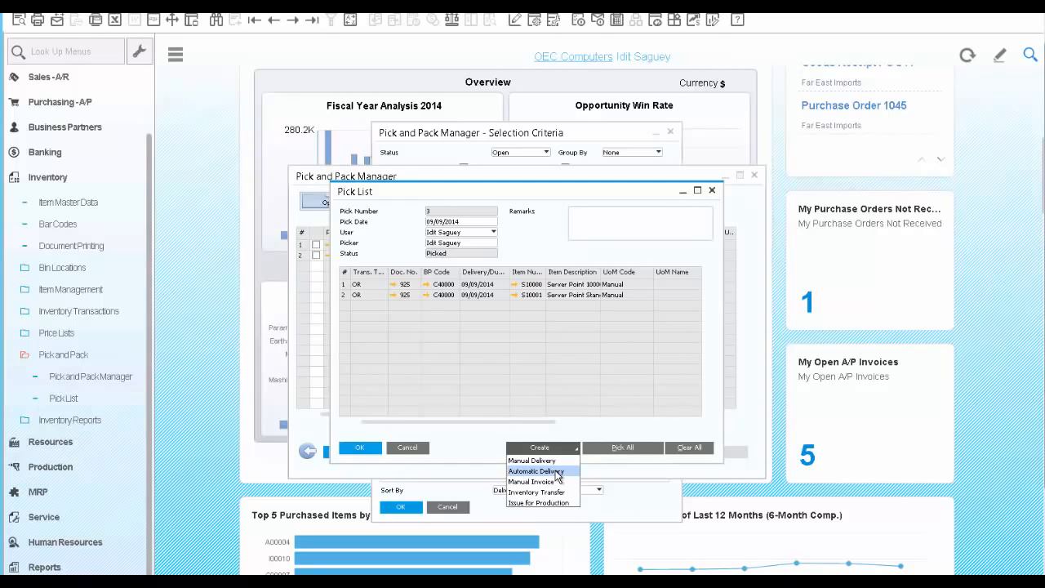
left_click(558, 473)
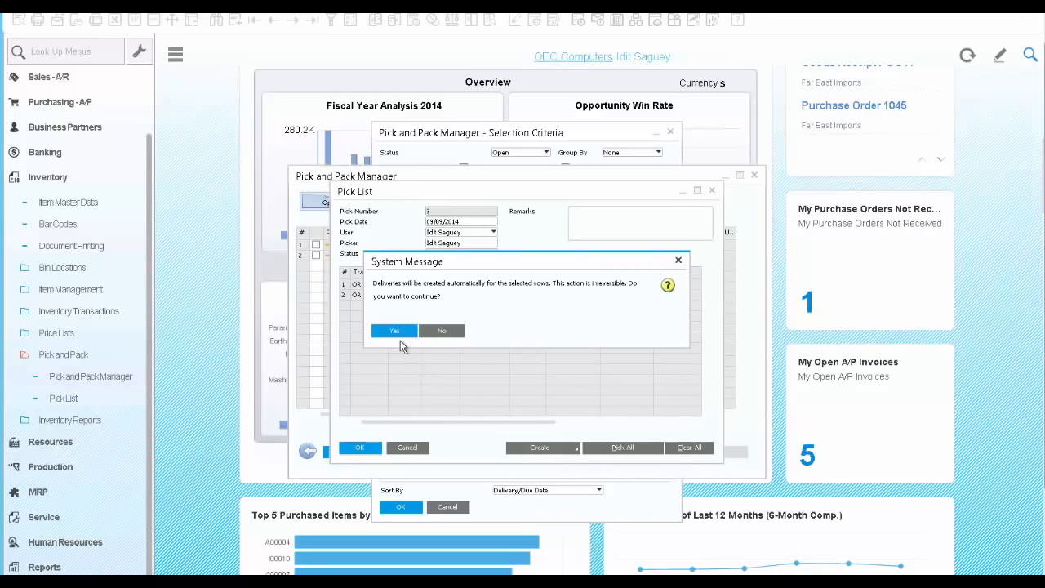
left_click(397, 331)
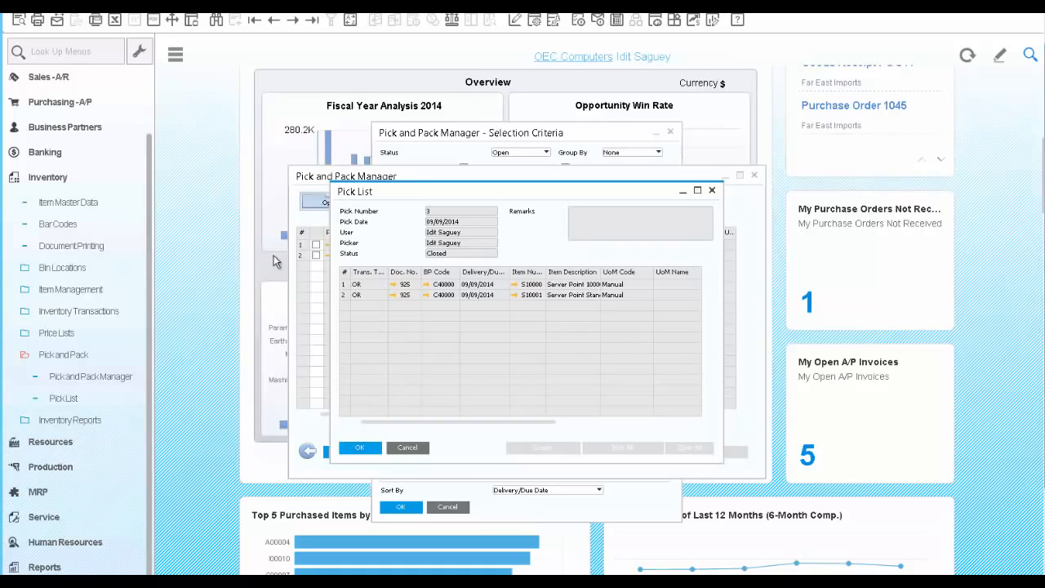
- Start a new A/R invoice for the customer Earthshaker Corporation
left_click(54, 78)
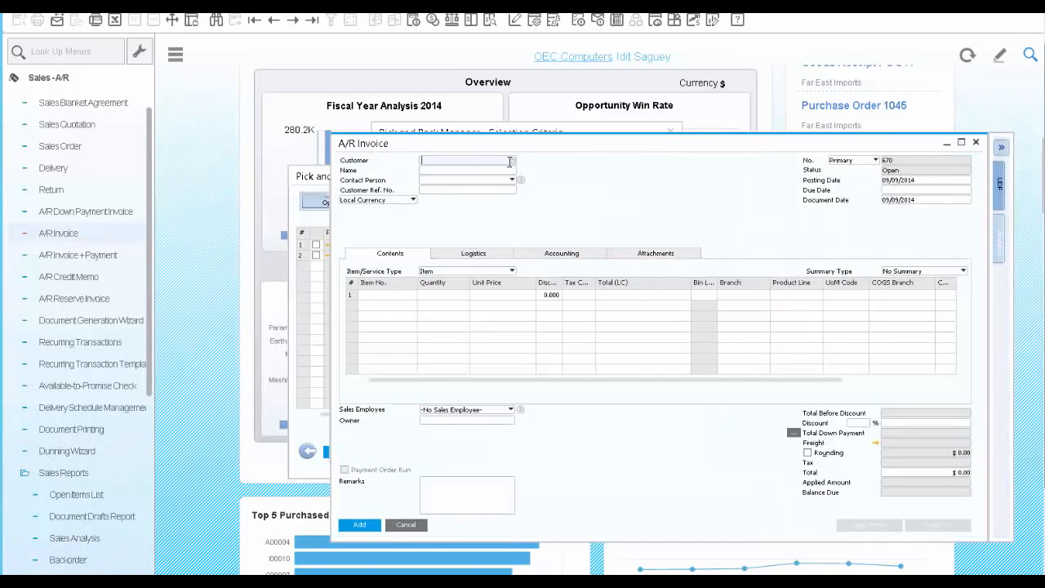
left_click(512, 162)
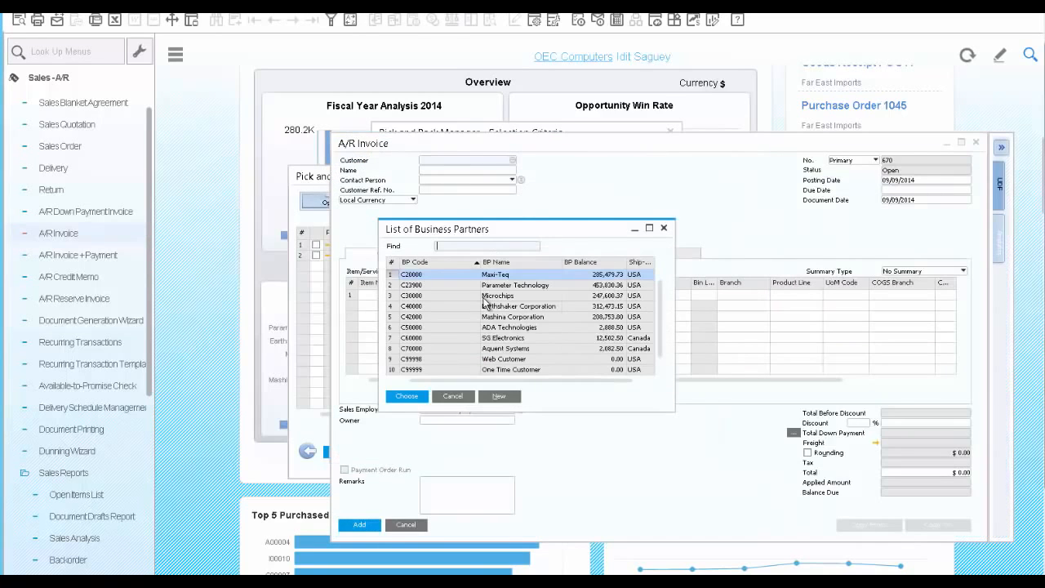
left_click(486, 307)
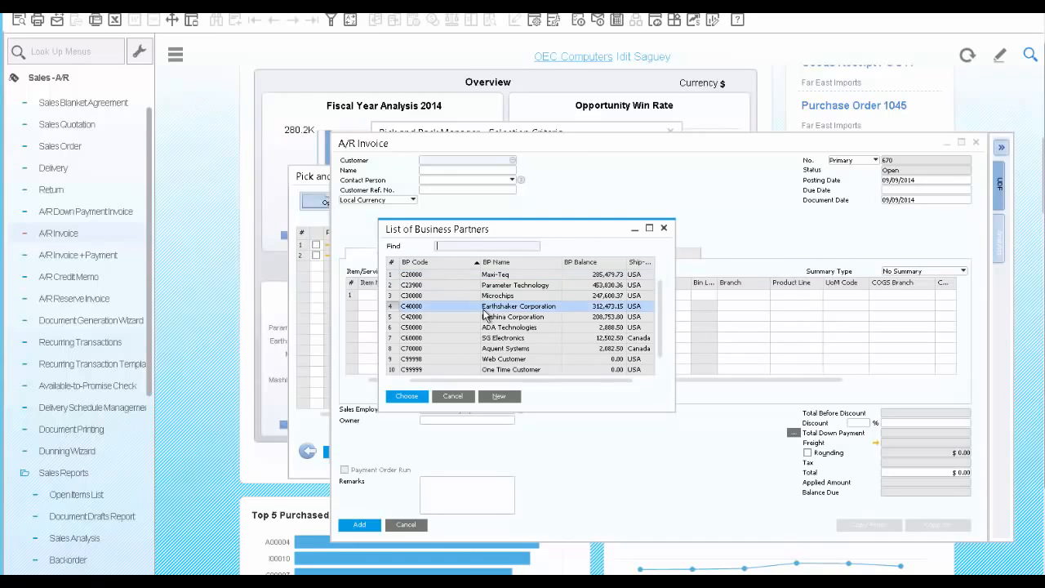
left_click(412, 397)
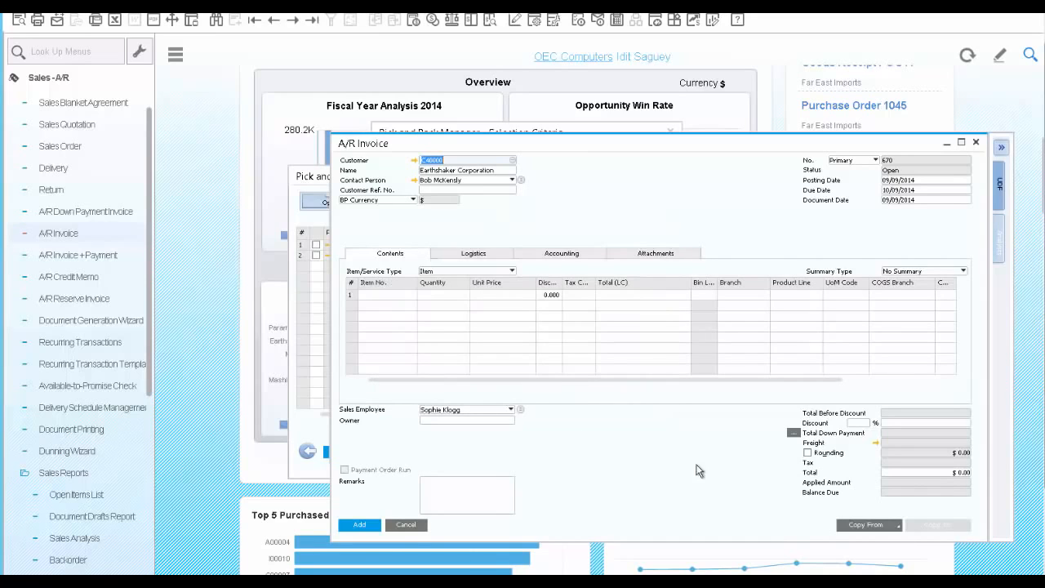
- Copy the customer's two deliveries dated 09/09/2014 into the invoice, drawing all data at the current exchange rate, and add the invoice
left_click(898, 525)
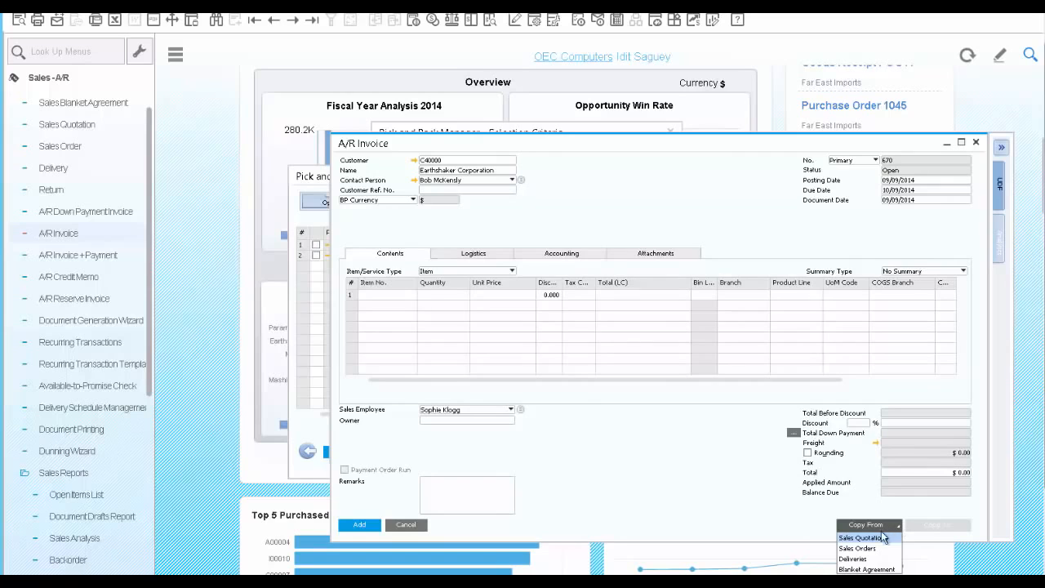
left_click(871, 558)
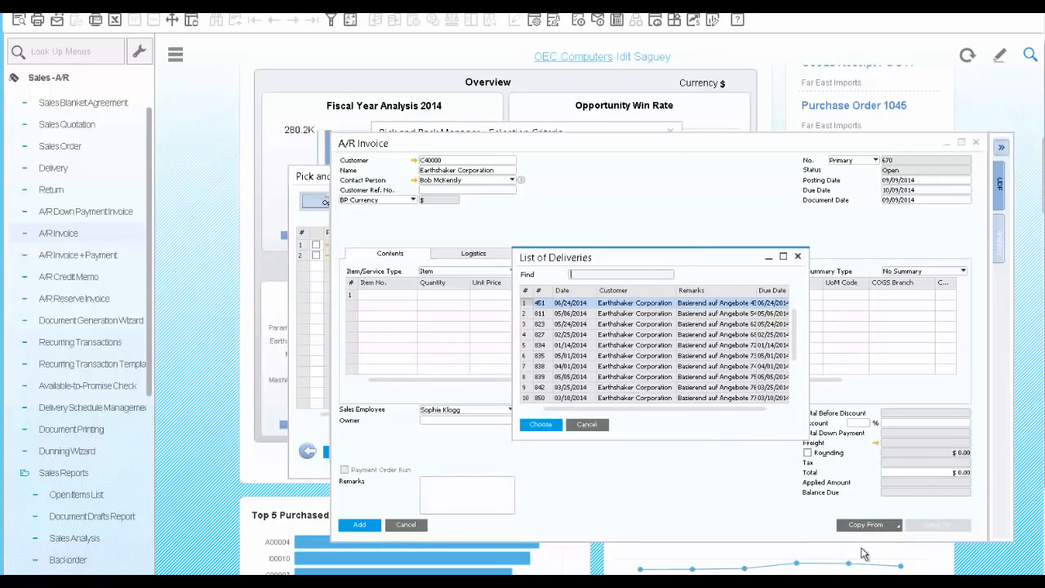
left_click_drag(794, 338, 795, 390)
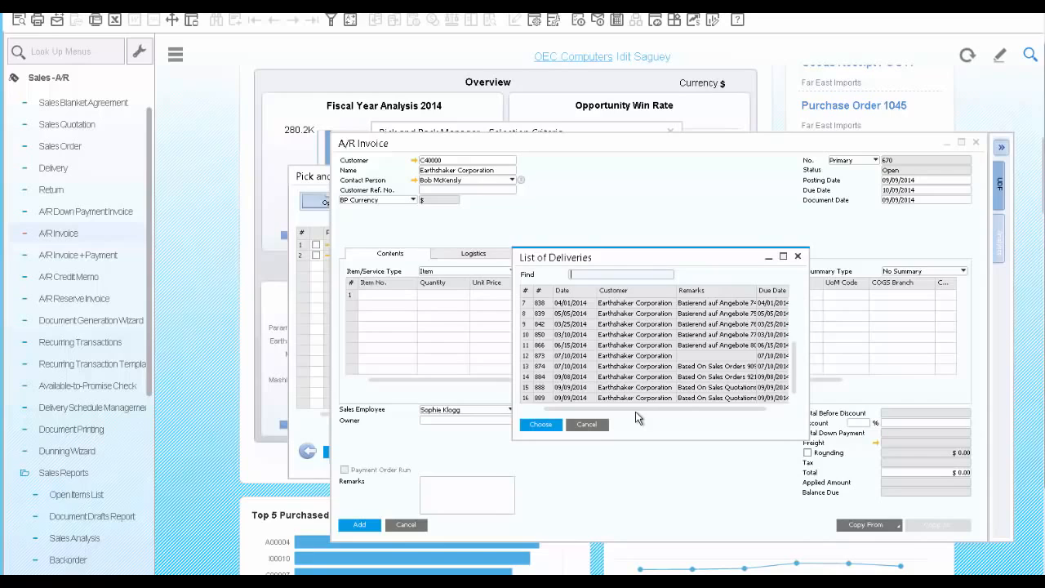
left_click(544, 388)
left_click(546, 400, "shift")
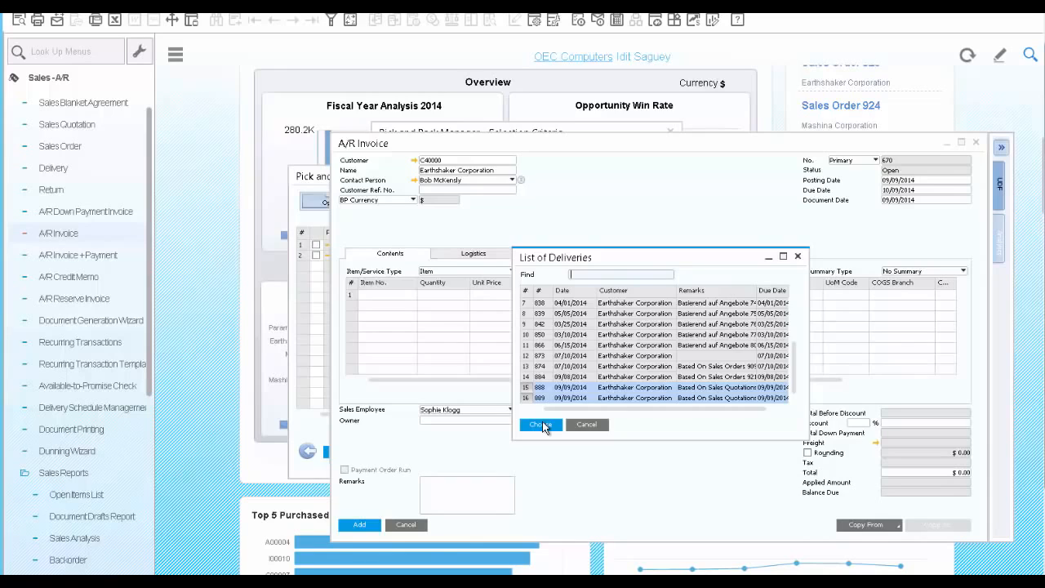
left_click(541, 424)
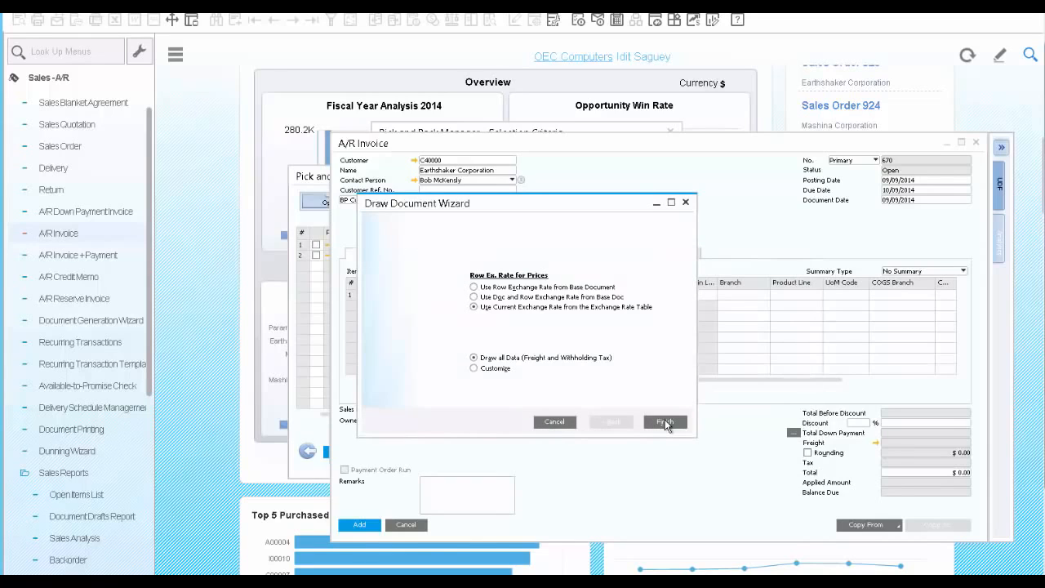
left_click(665, 422)
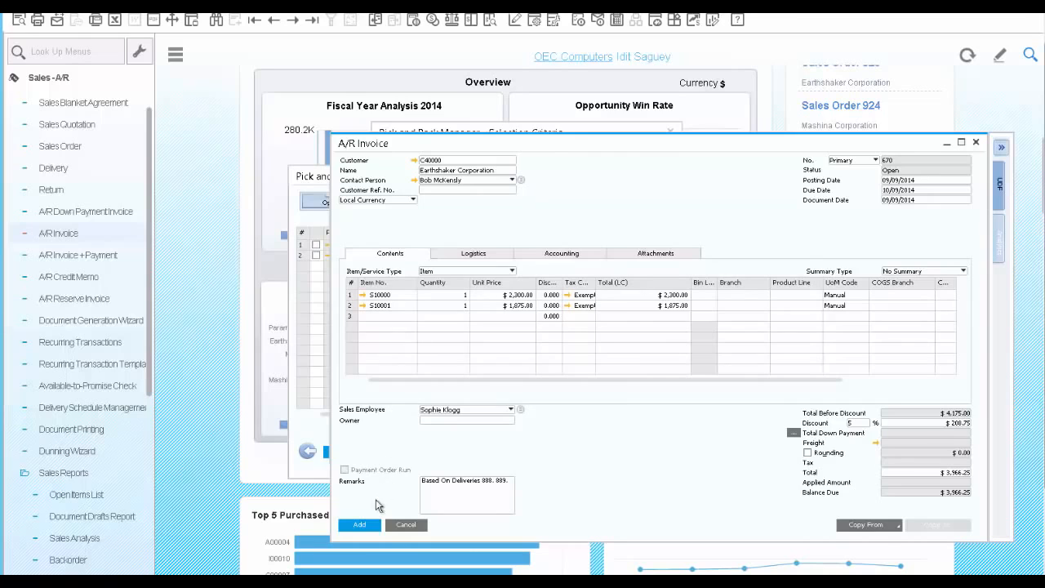
left_click(362, 526)
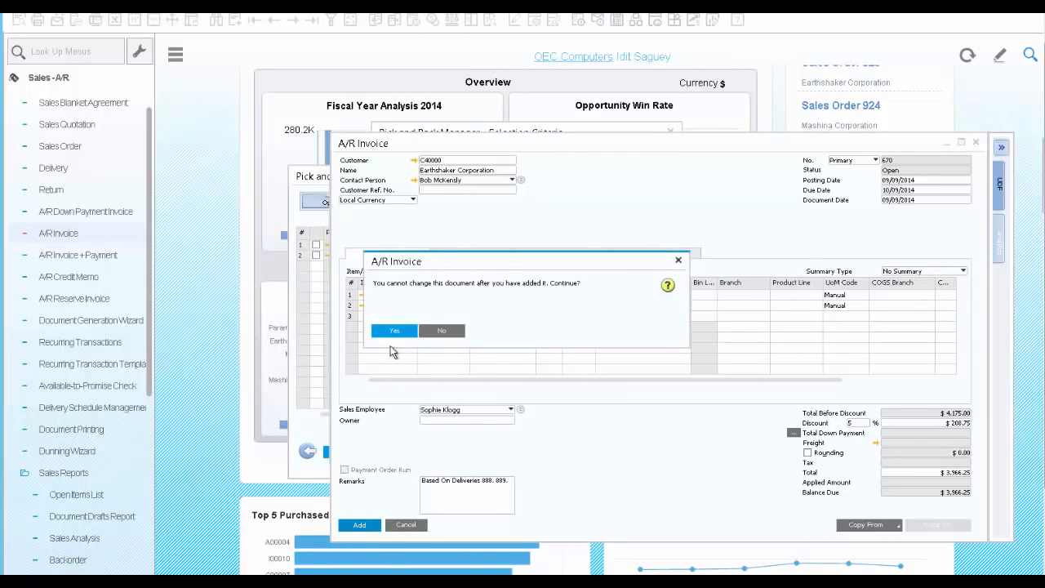
left_click(394, 331)
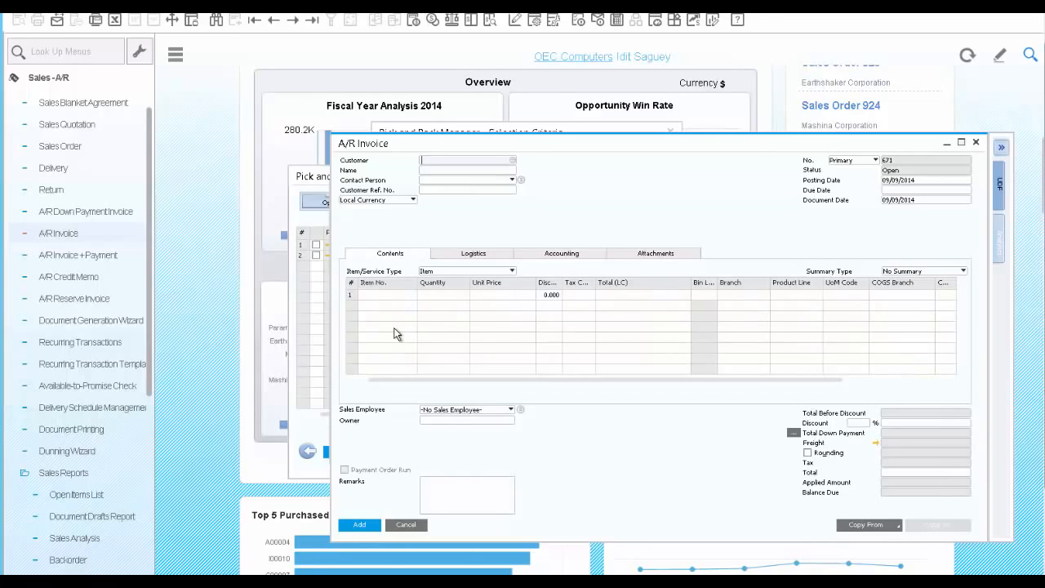
- Display the last added A/R invoice and open its relationship map
left_click(313, 20)
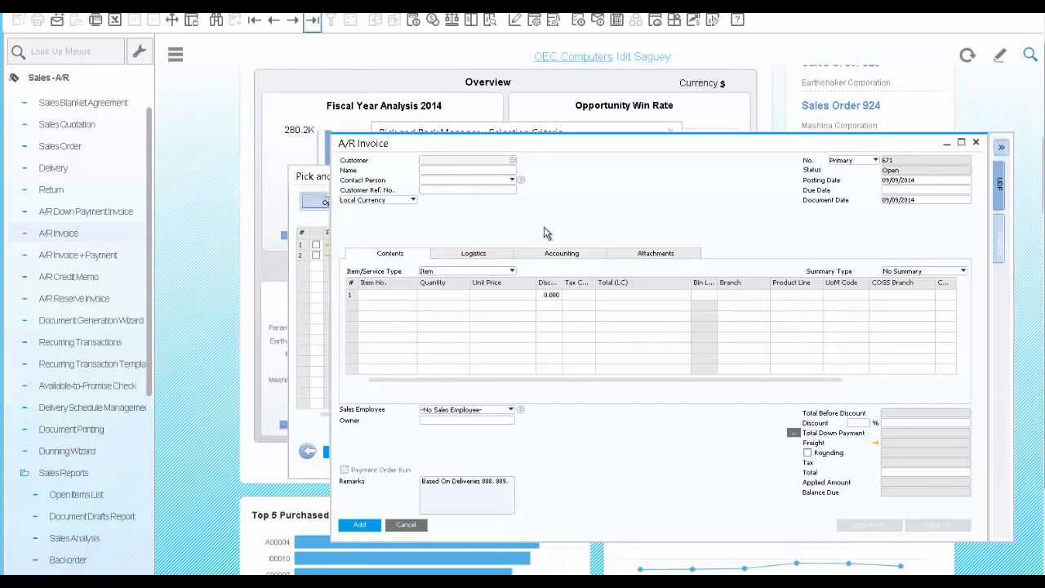
right_click(602, 202)
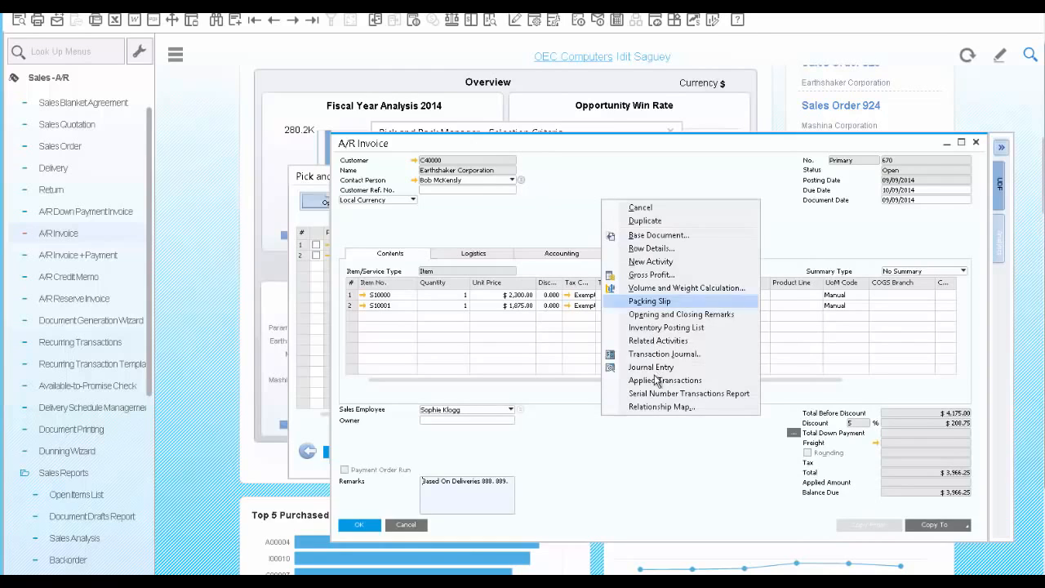
left_click(658, 406)
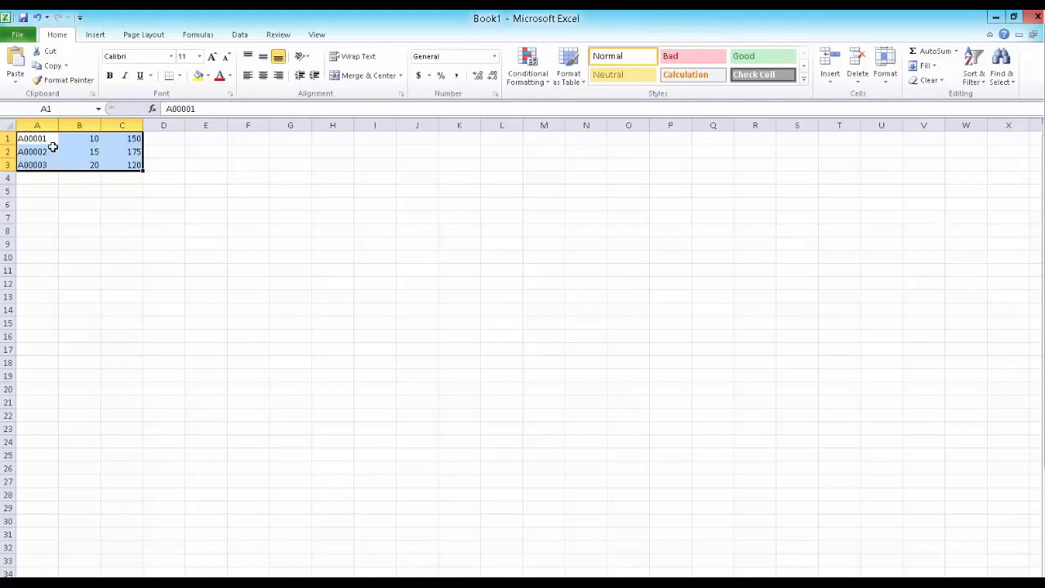
- Copy the item rows in A1:C3 from the Excel sheet and paste them into Parameter Technology's sales order, starting at the first item number
key("ctrl+c")
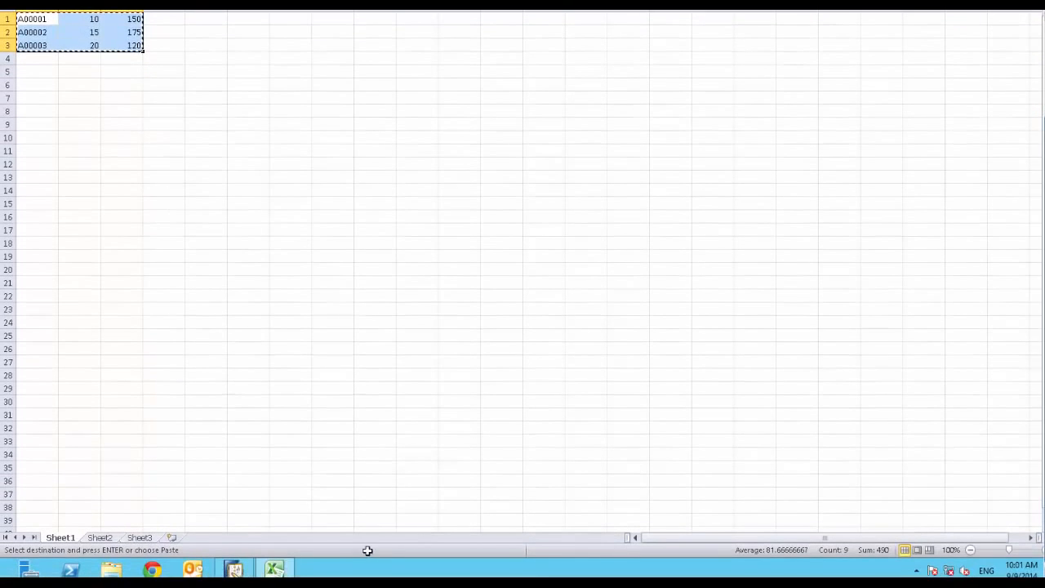
left_click(233, 569)
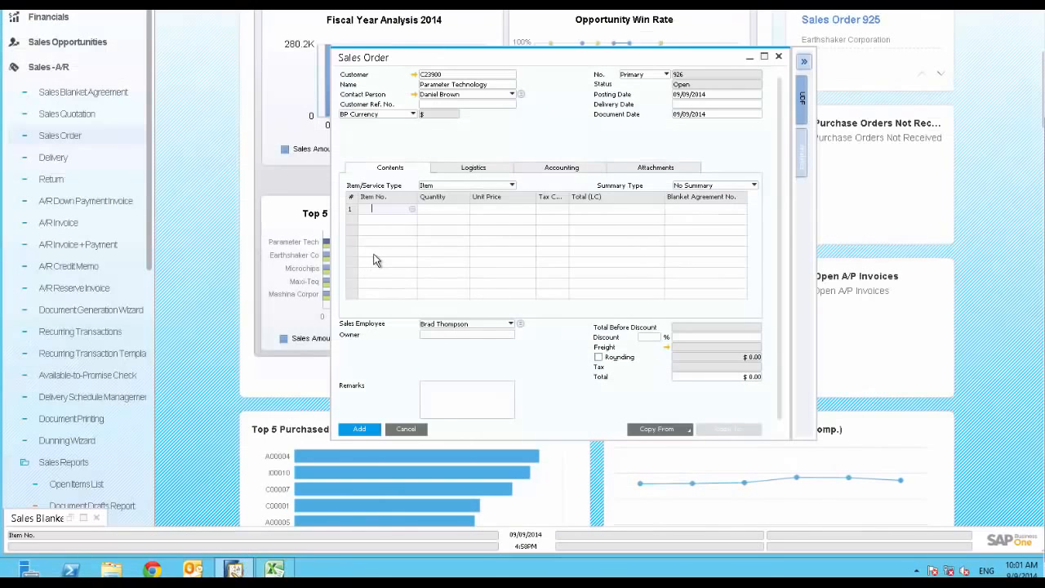
key("ctrl+v")
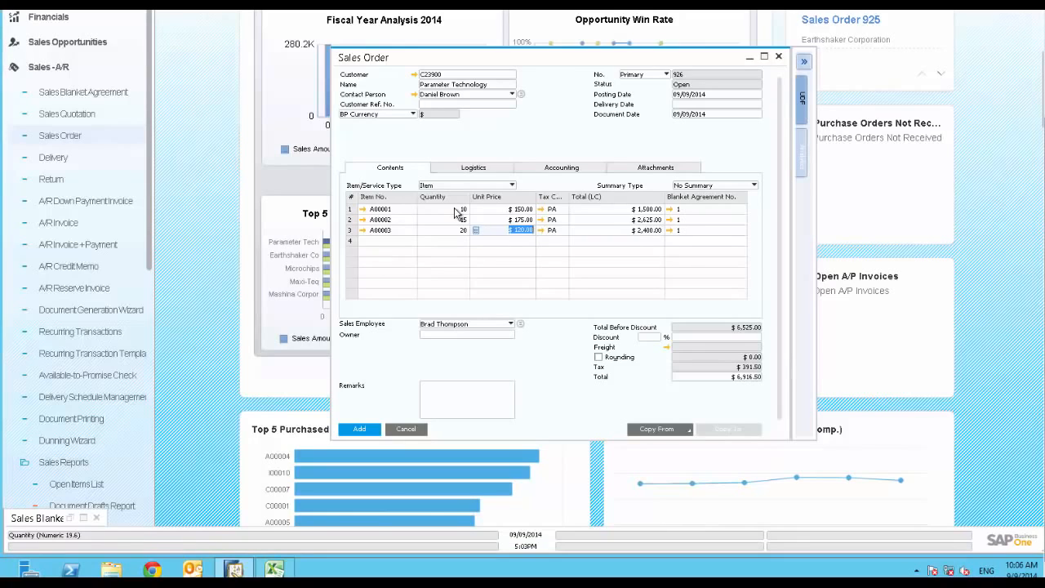
- Open the blanket agreement linked to the first order row and review its item details, the first item's row details, and its related documents
left_click(669, 210)
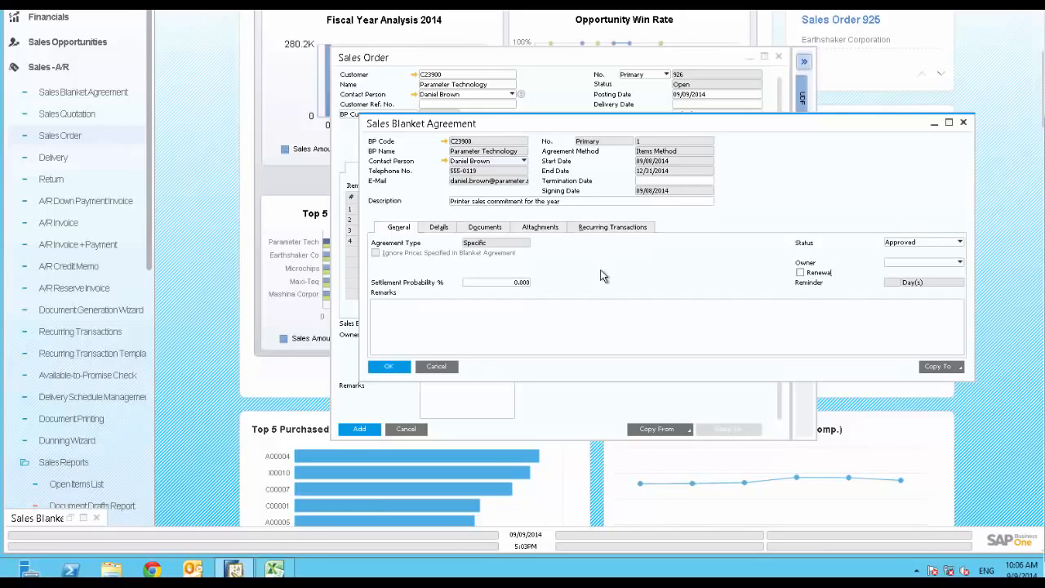
left_click(439, 228)
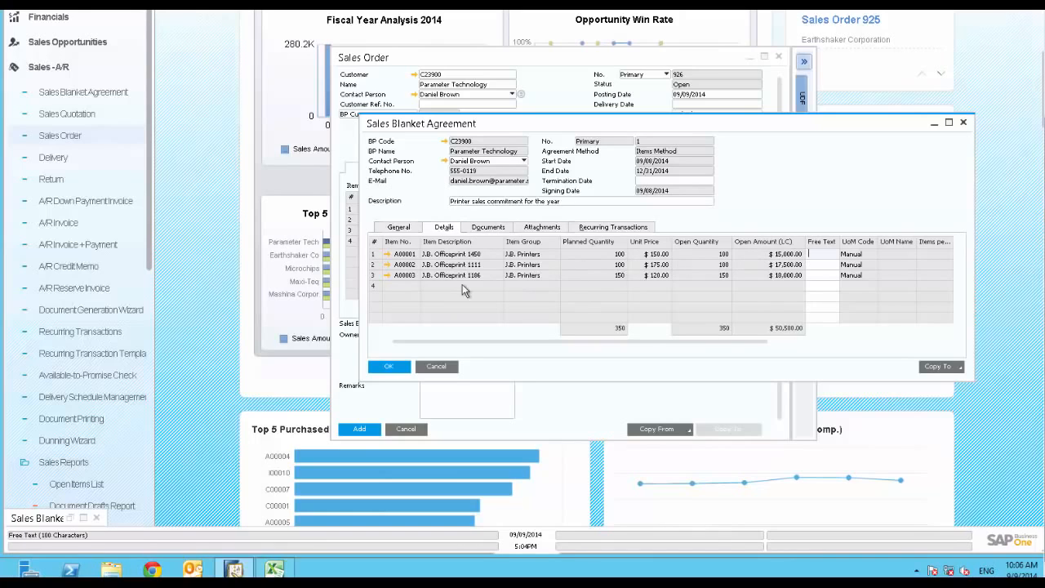
double_click(376, 256)
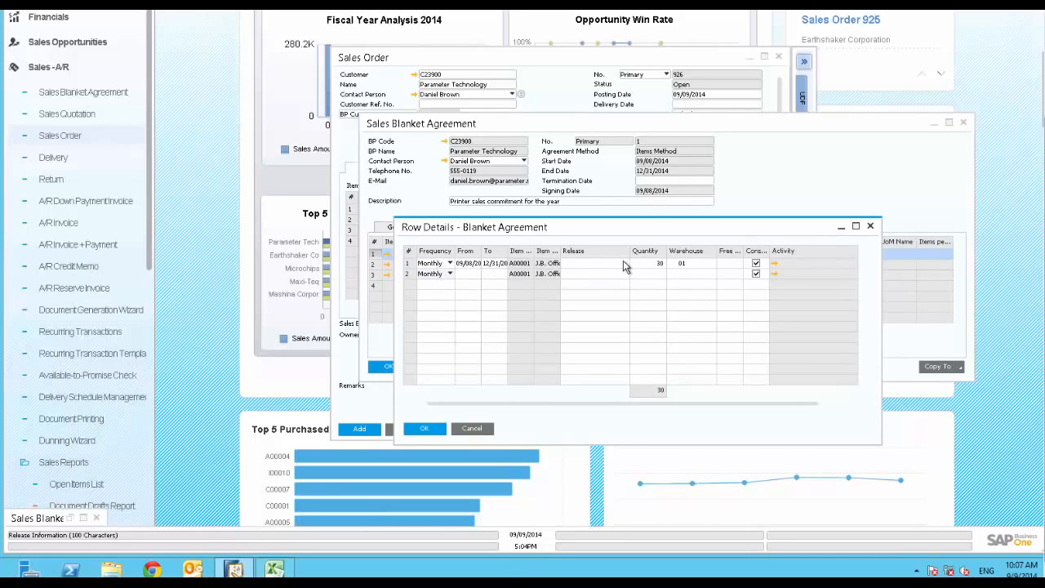
left_click(434, 426)
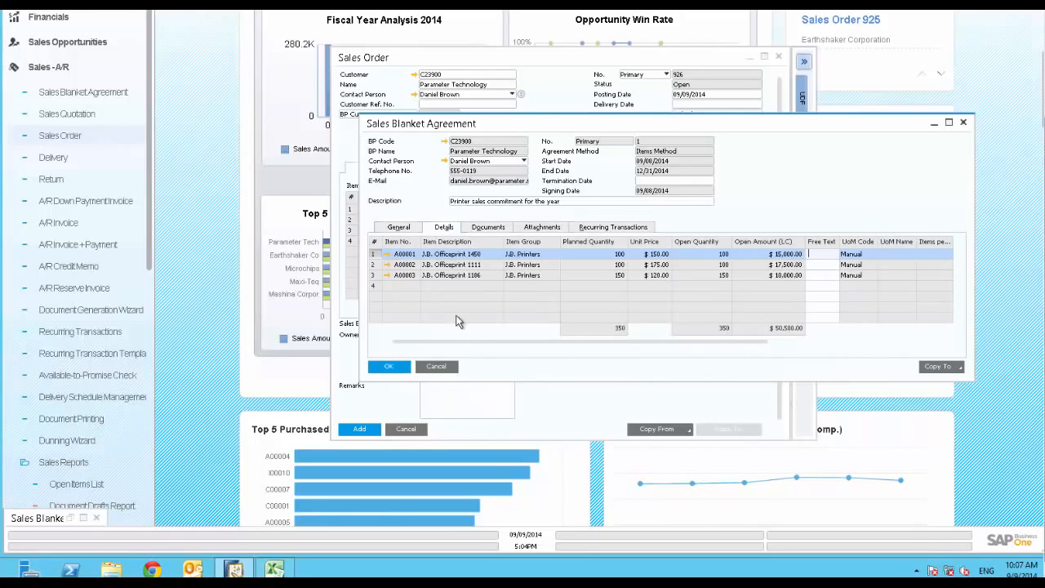
left_click(485, 228)
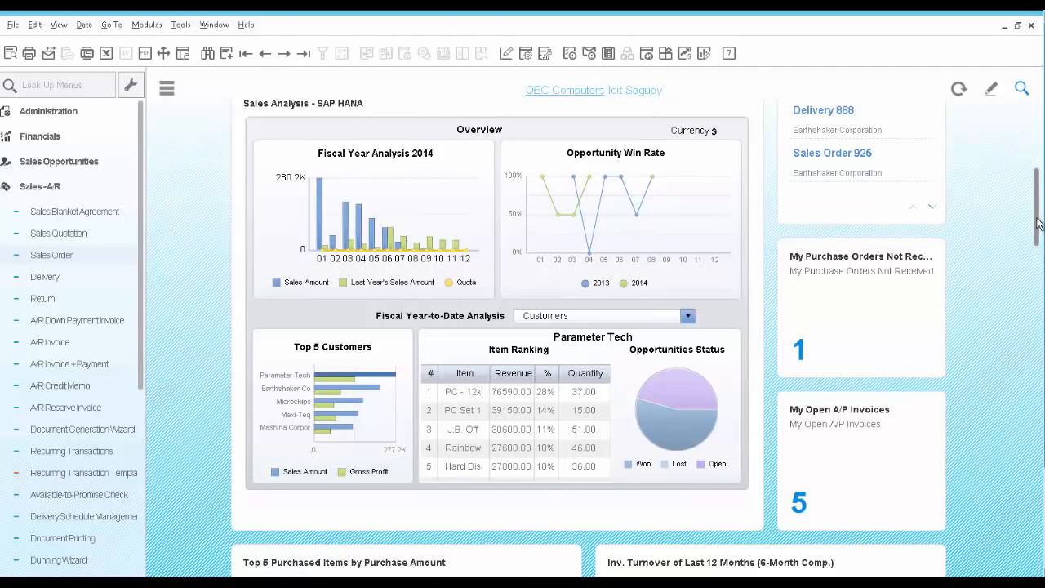
- Review the sales analysis dashboard's yearly and top-customer charts, and switch the fiscal year-to-date analysis to Sales Employees
left_click_drag(1038, 222, 1035, 188)
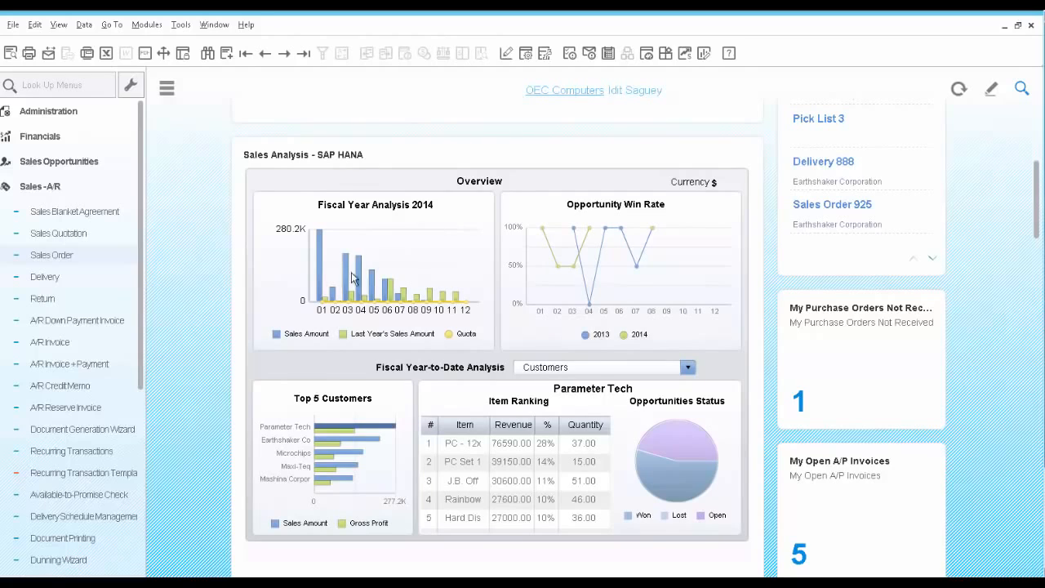
mouse_move(353, 308)
mouse_move(333, 434)
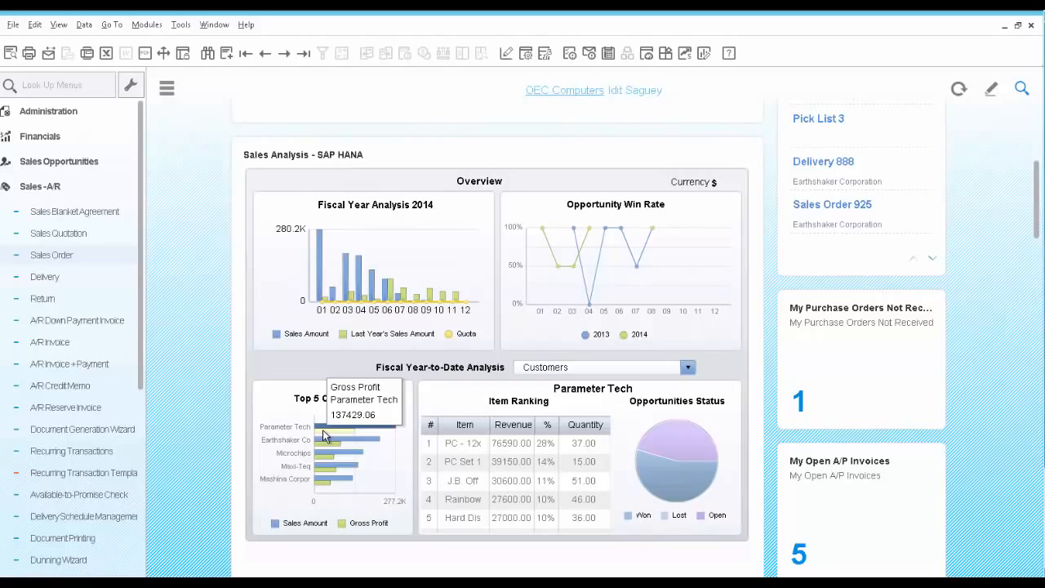
left_click(580, 369)
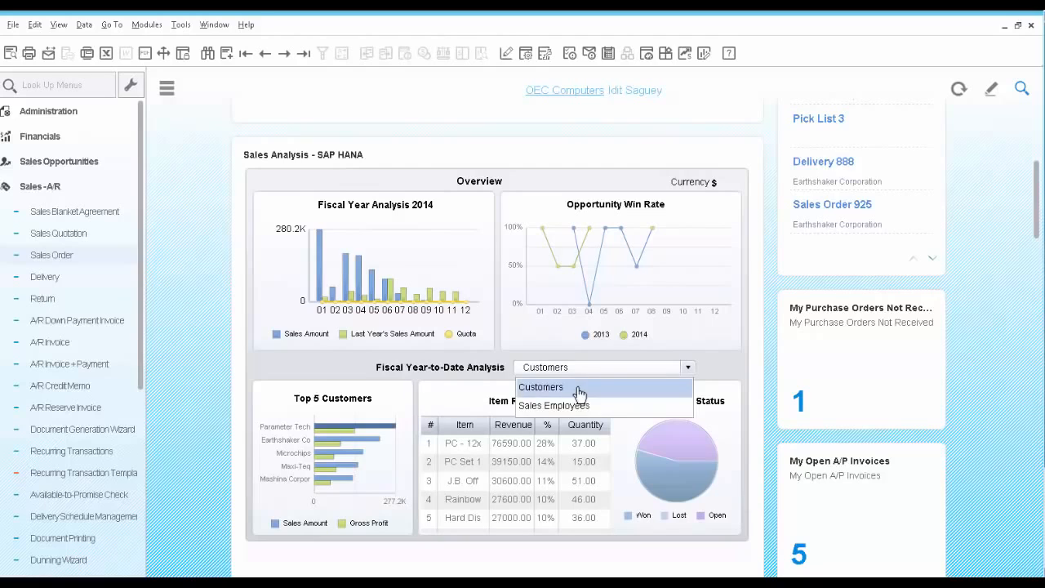
left_click(575, 408)
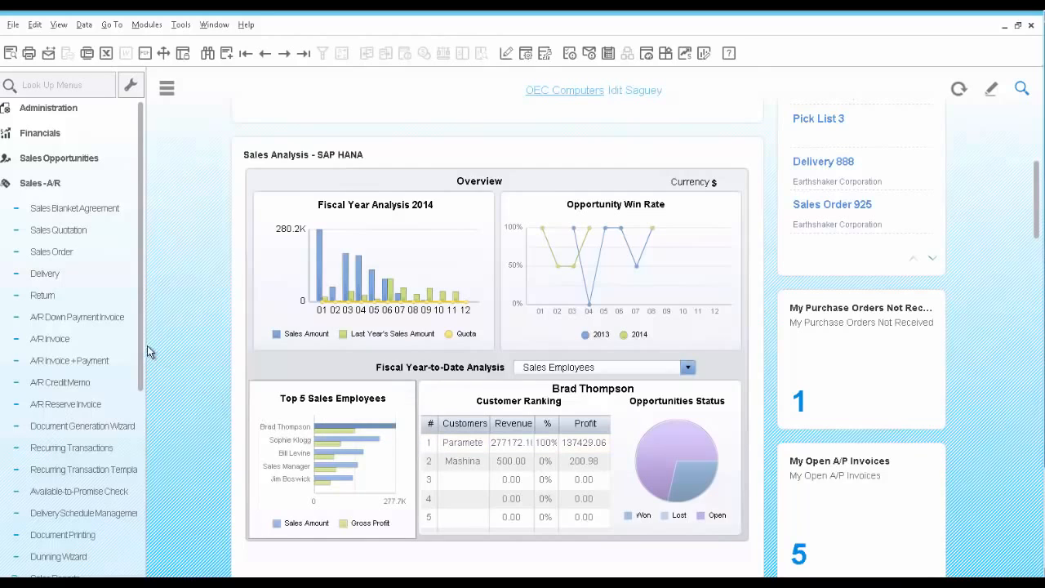
- Run the SP Commission by Invoices report with the preset employee and posting dates, and enlarge the results window to show the commission sums
scroll(141, 446, "down", 1)
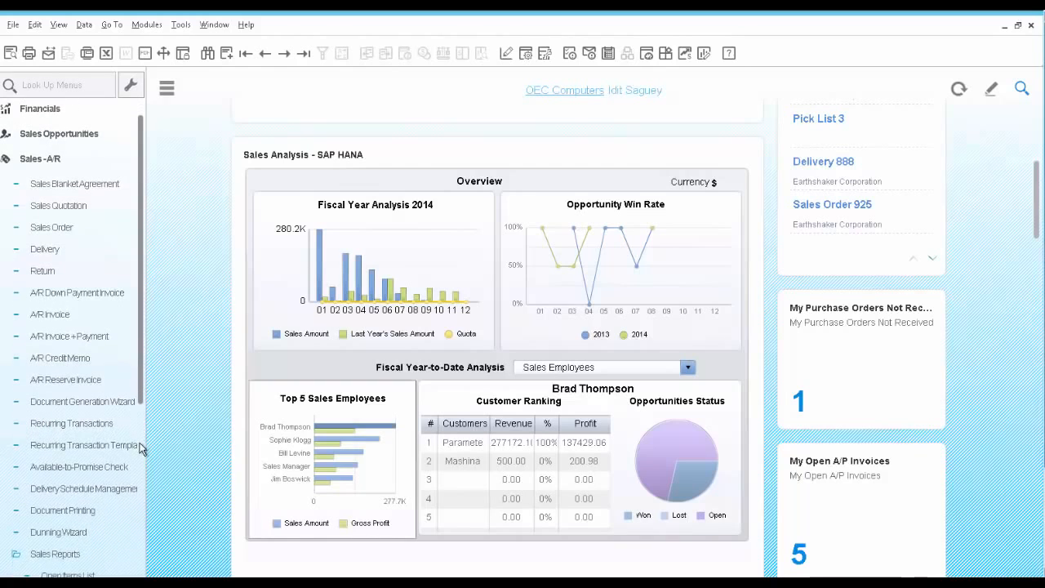
scroll(64, 487, "down", 9)
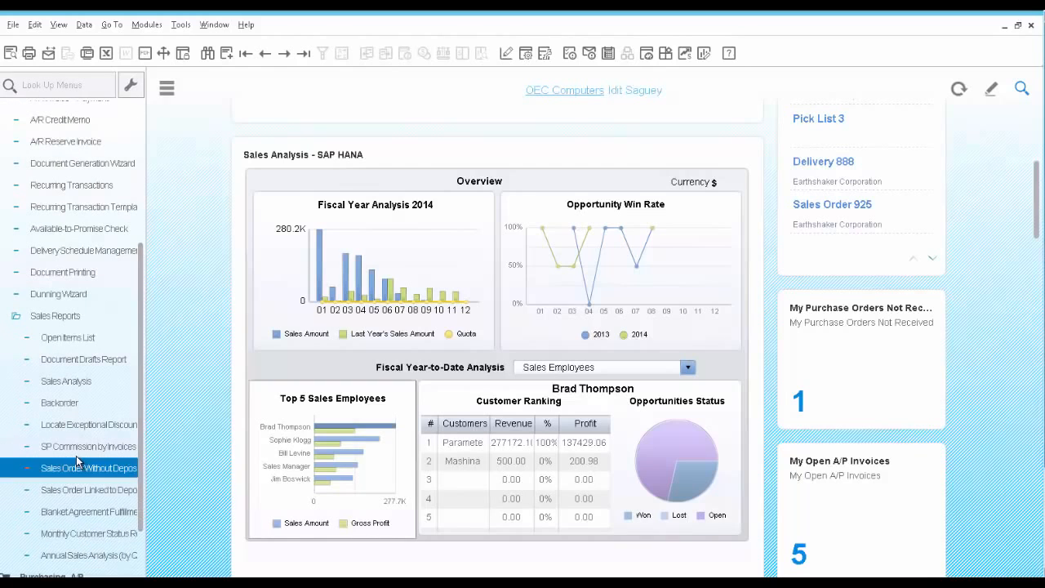
left_click(76, 446)
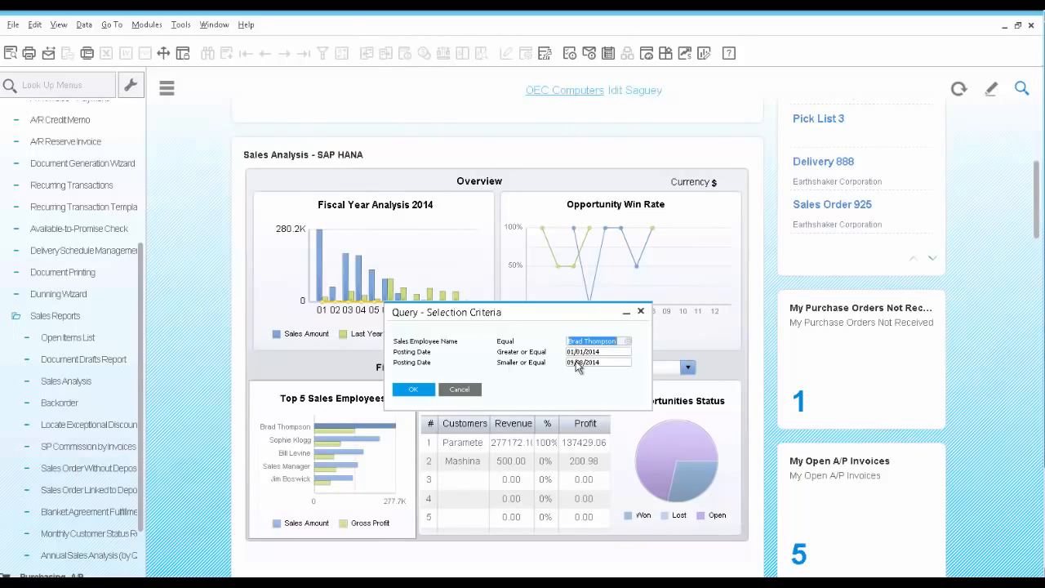
left_click(414, 390)
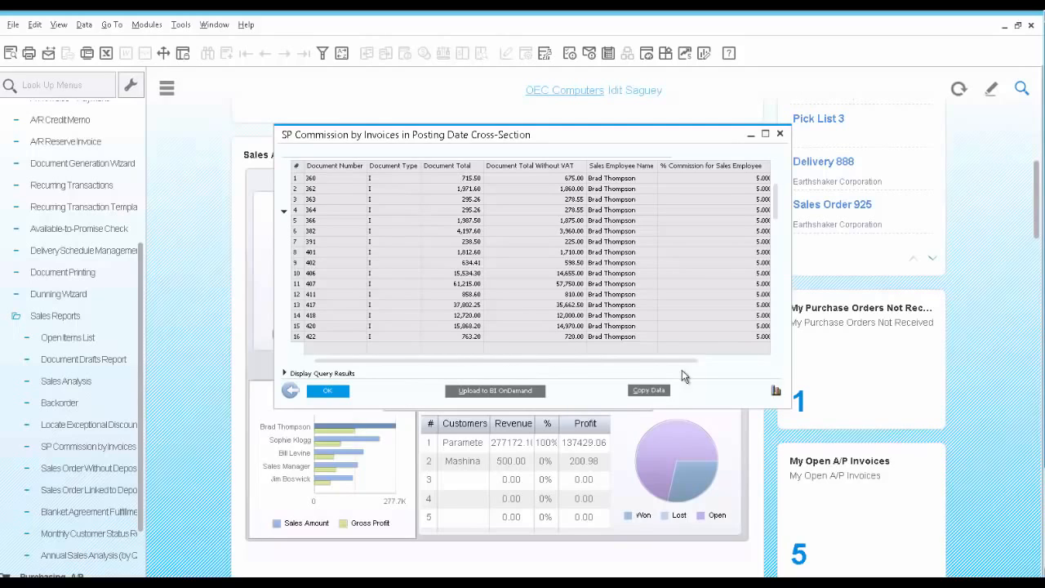
left_click_drag(785, 407, 929, 474)
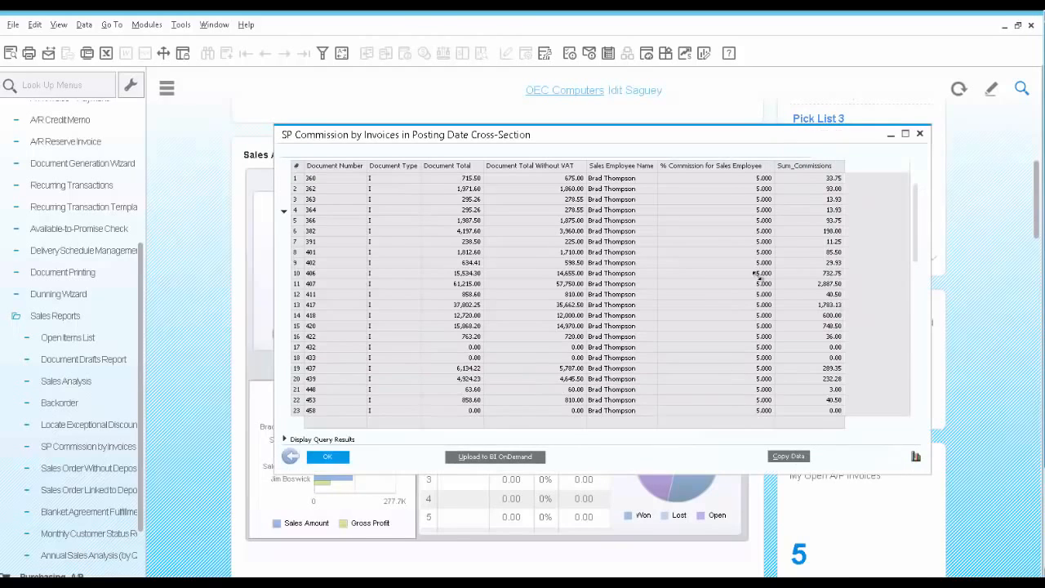